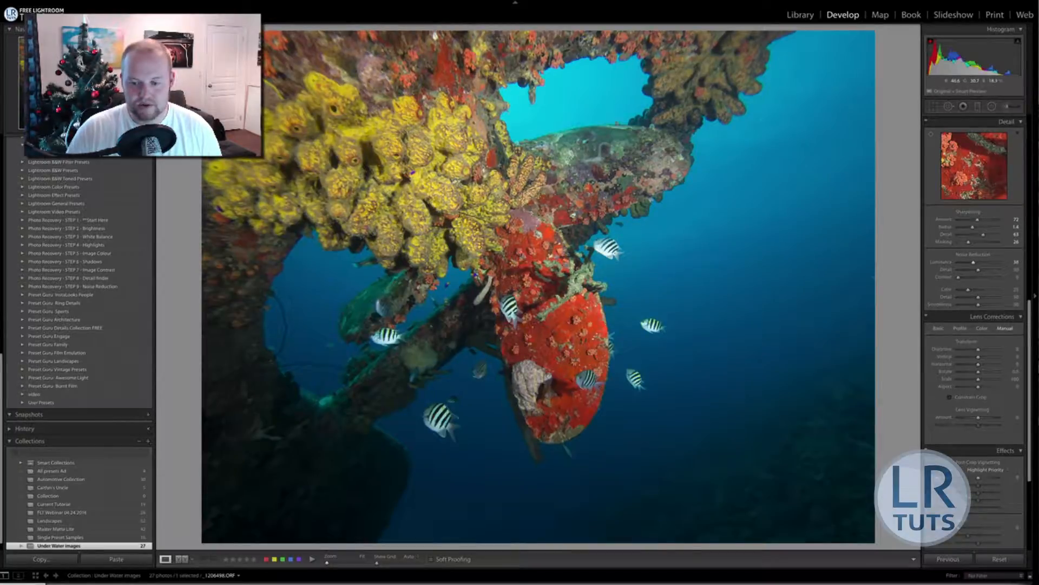
Apply automatic tone adjustments to the underwater photo and lower the Exposure to +0.20
{"action": "scroll", "coordinate": [994, 261], "scroll_direction": "up", "scroll_amount": 1}
{"action": "scroll", "coordinate": [993, 260], "scroll_direction": "up", "scroll_amount": 10}
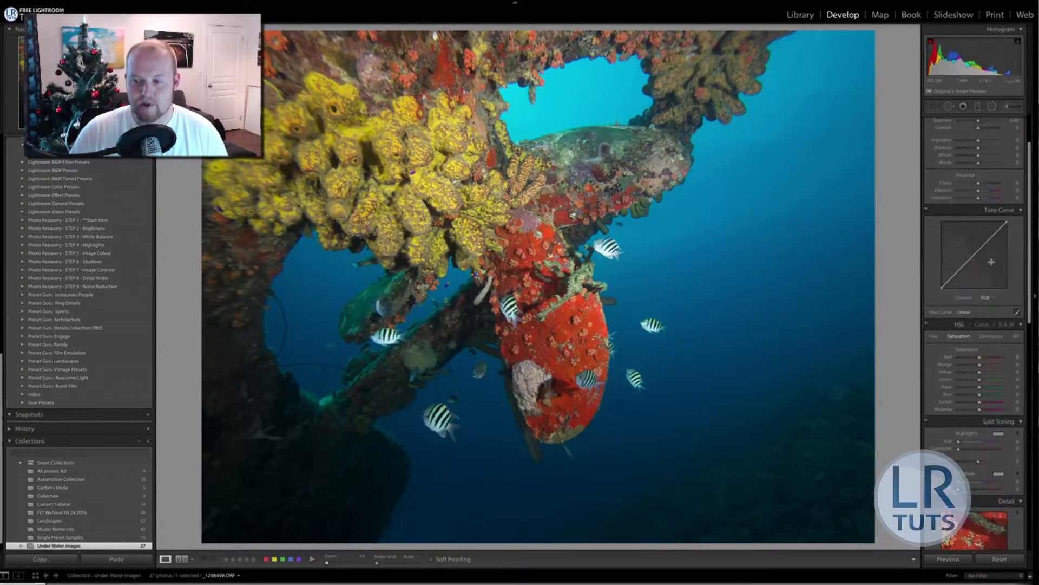
{"action": "scroll", "coordinate": [982, 262], "scroll_direction": "down", "scroll_amount": 2}
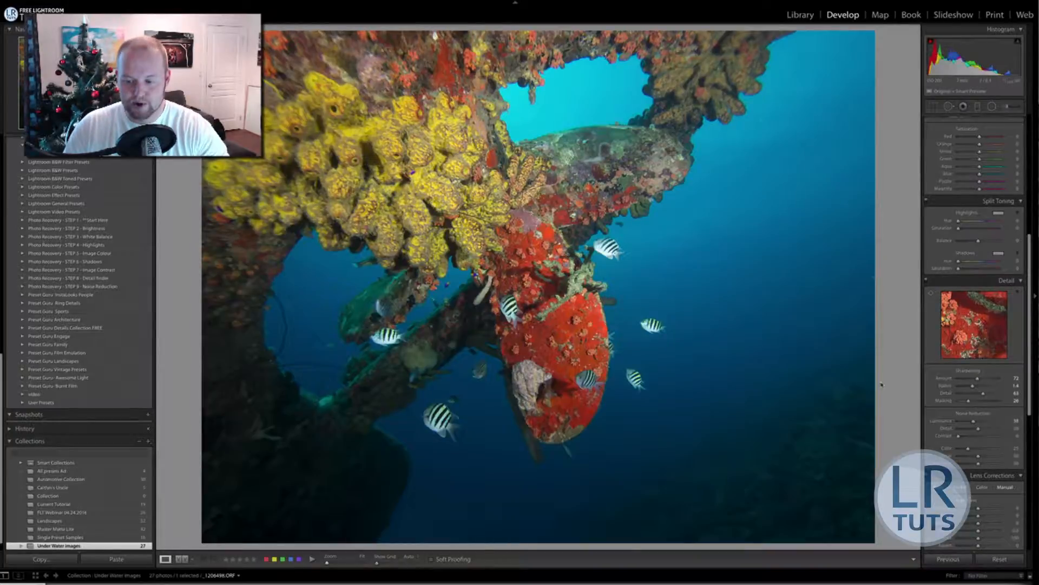
{"action": "scroll", "coordinate": [977, 431], "scroll_direction": "up", "scroll_amount": 5}
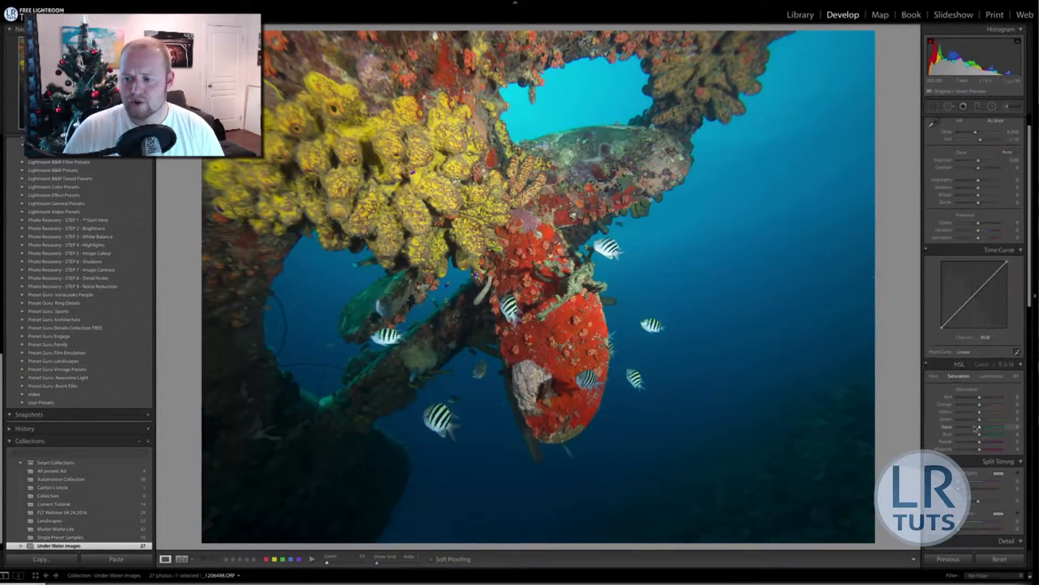
{"action": "scroll", "coordinate": [976, 428], "scroll_direction": "up", "scroll_amount": 2}
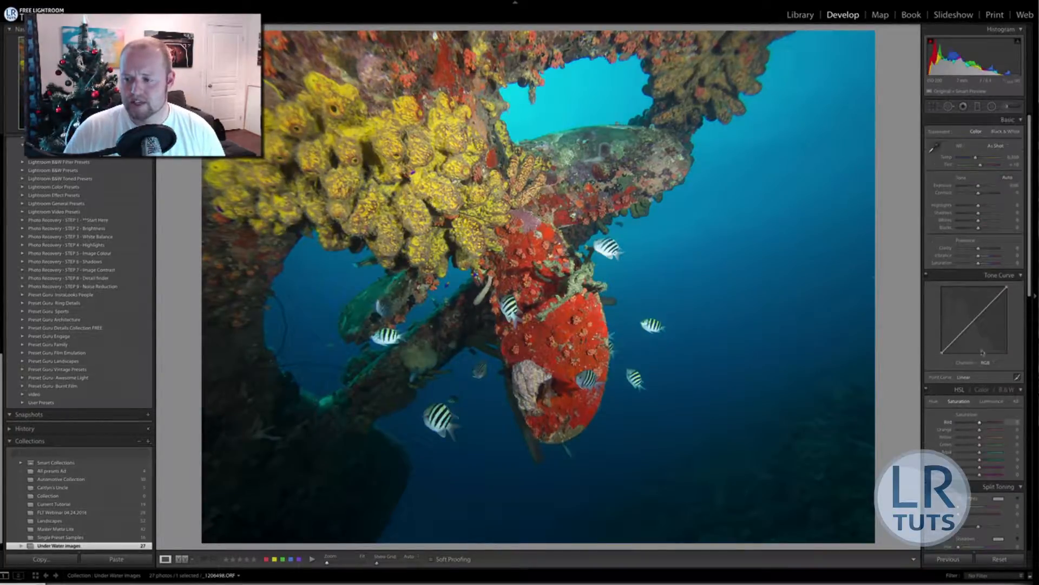
{"action": "left_click", "coordinate": [1007, 178]}
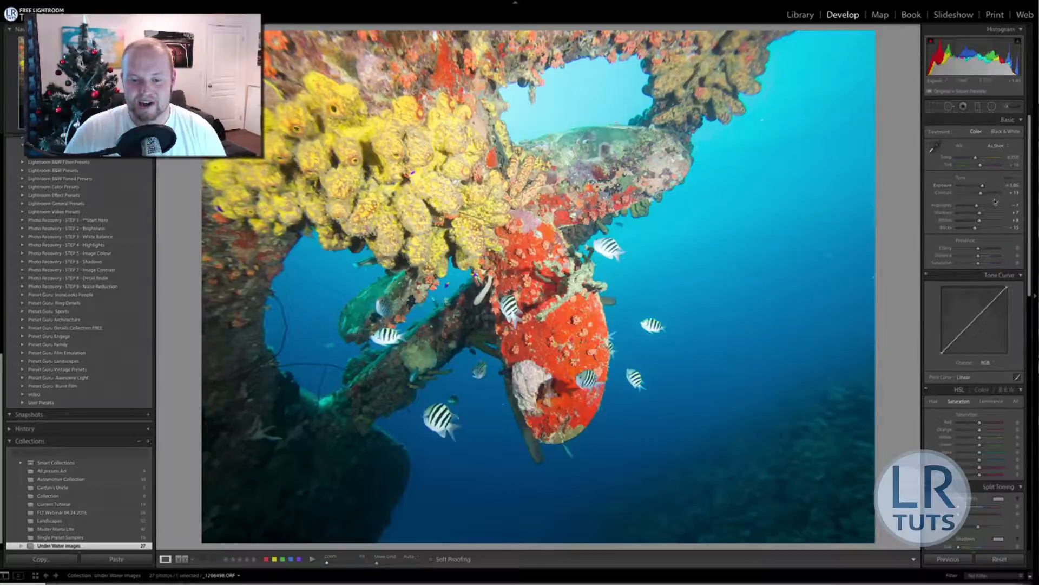
{"action": "left_click_drag", "start_coordinate": [983, 188], "coordinate": [980, 187]}
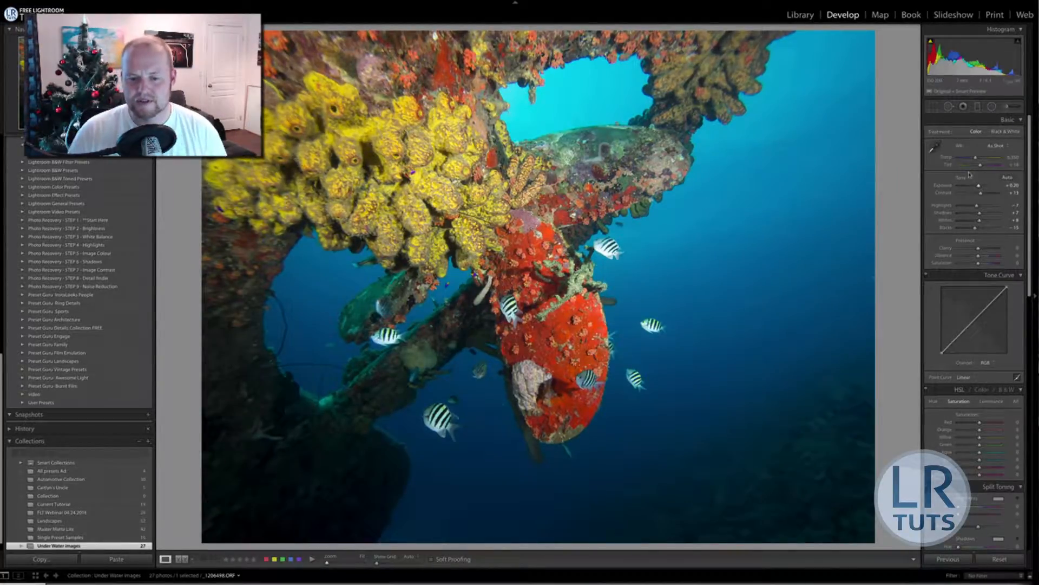
Set Shadows to +100 and Blacks to +64, boost Clarity and Vibrance, and cool the white balance temperature slightly
{"action": "left_click_drag", "start_coordinate": [979, 213], "coordinate": [1017, 209]}
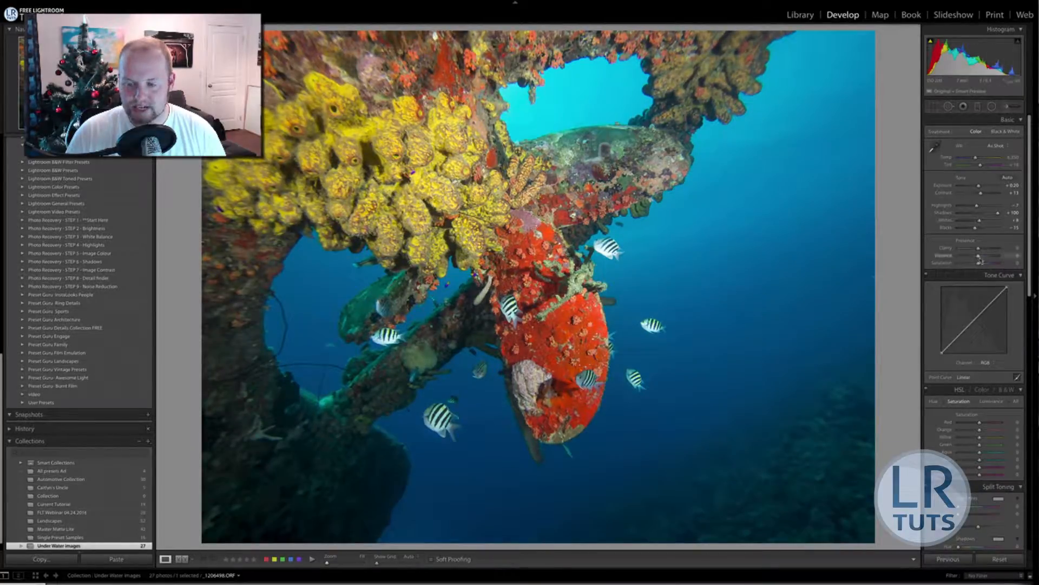
{"action": "mouse_move", "coordinate": [978, 255]}
{"action": "left_mouse_down"}
{"action": "mouse_move", "coordinate": [987, 249]}
{"action": "mouse_move", "coordinate": [981, 229]}
{"action": "mouse_move", "coordinate": [998, 248]}
{"action": "mouse_move", "coordinate": [990, 255]}
{"action": "left_mouse_up"}
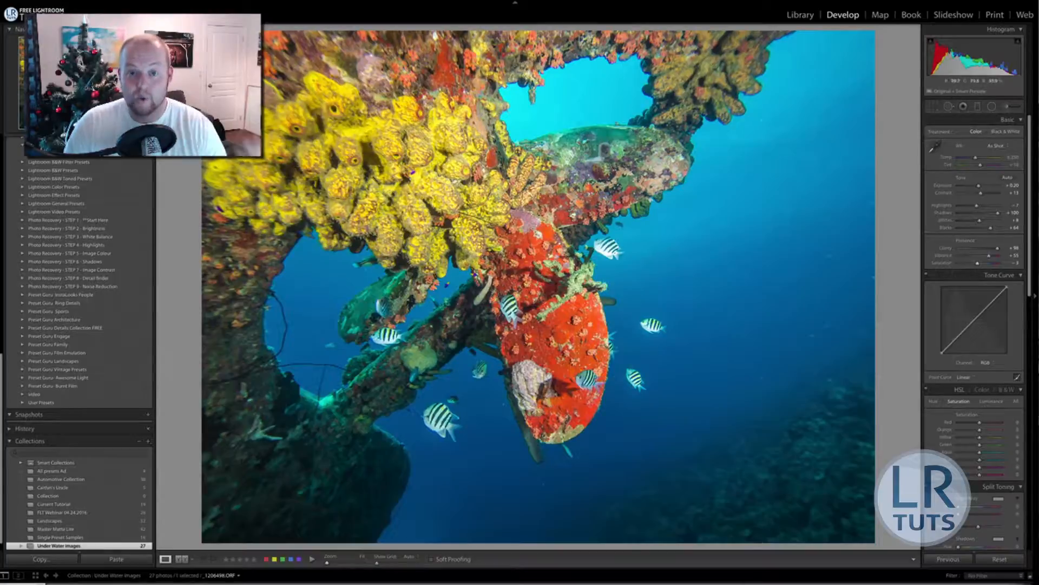
{"action": "left_click_drag", "start_coordinate": [977, 159], "coordinate": [975, 159]}
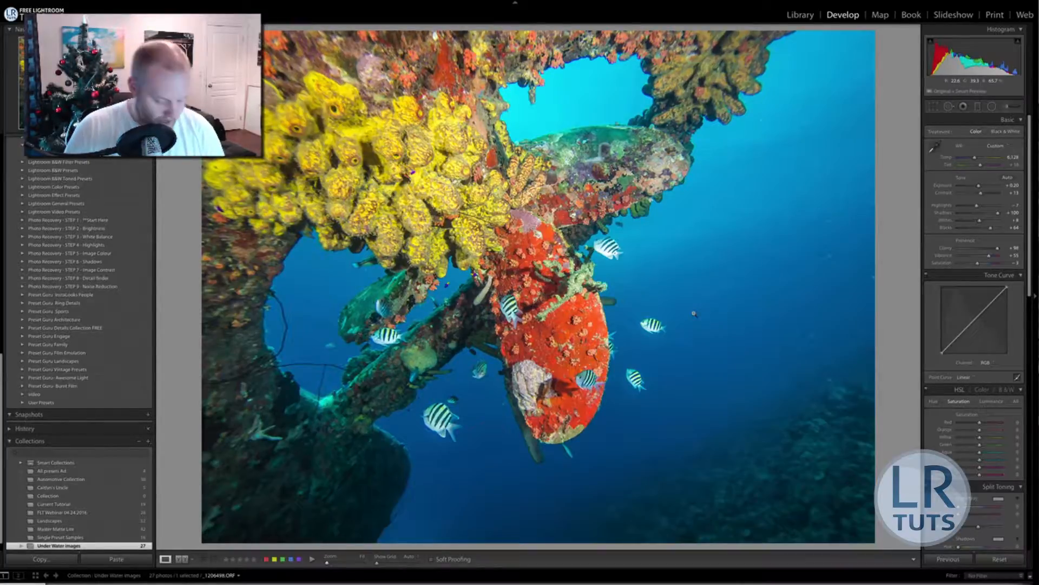
Compare the before and after versions of the whole photo and of the dark reef area at 1:1
{"action": "key", "text": "backslash"}
{"action": "key", "text": "backslash"}
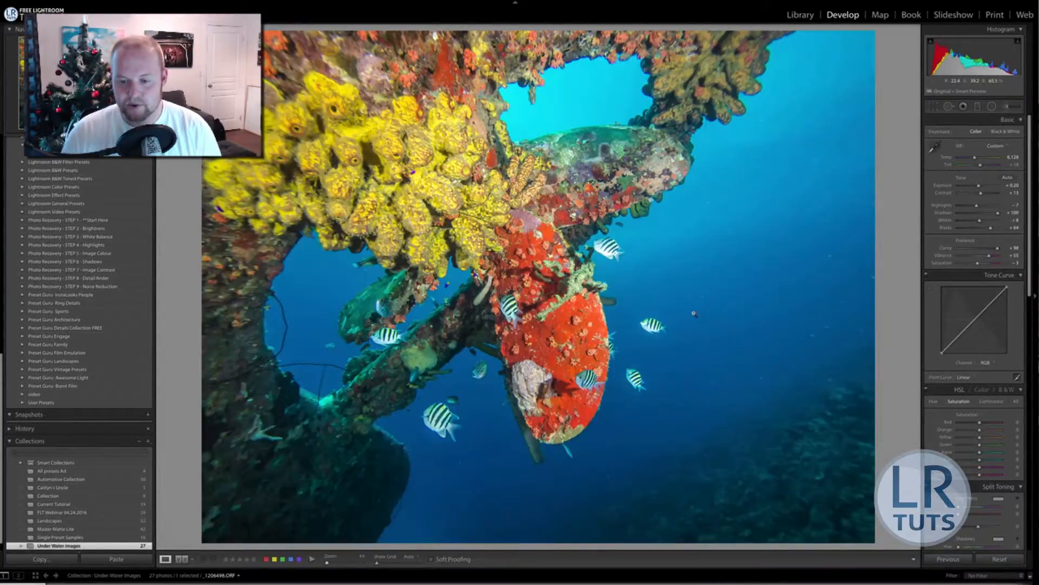
{"action": "key", "text": "backslash"}
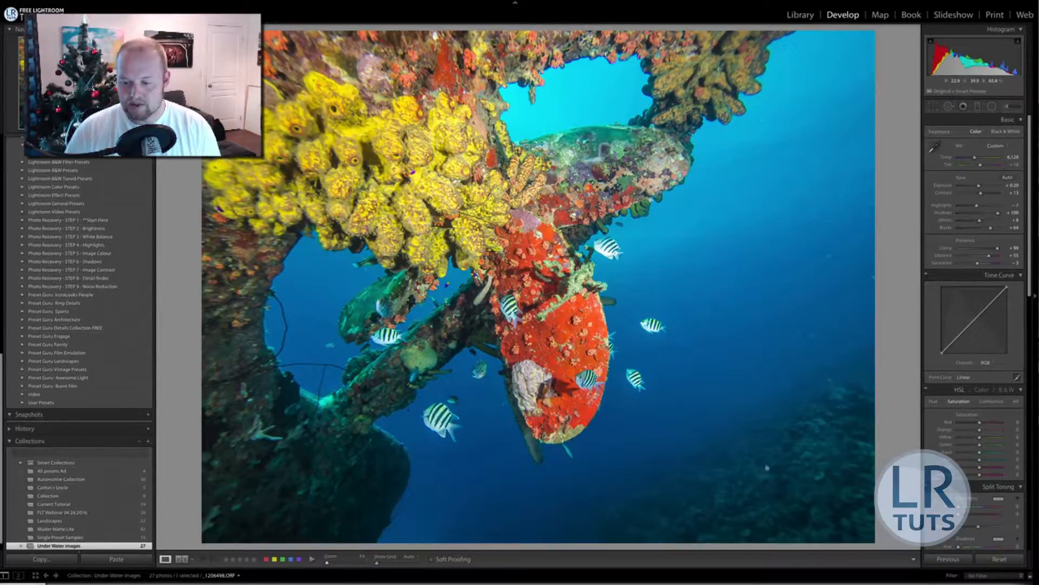
{"action": "left_click", "coordinate": [716, 478]}
{"action": "left_click_drag", "start_coordinate": [540, 255], "coordinate": [649, 255]}
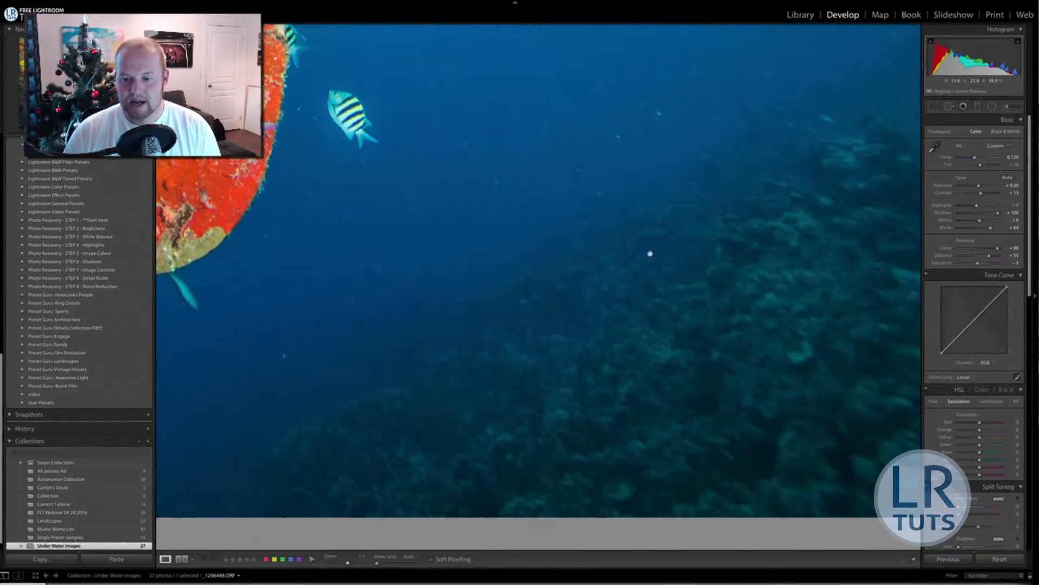
{"action": "key", "text": "backslash"}
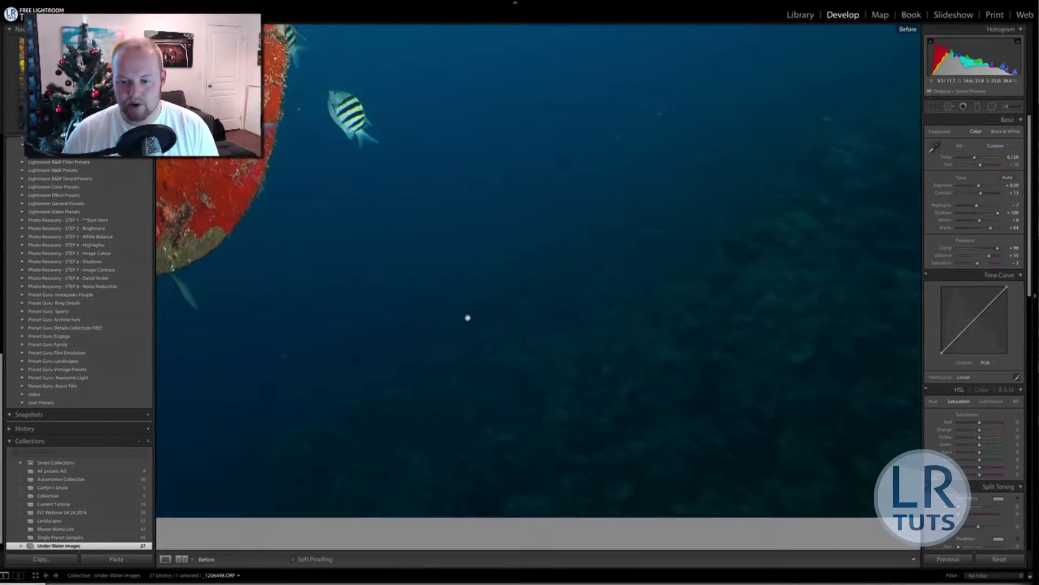
{"action": "key", "text": "backslash"}
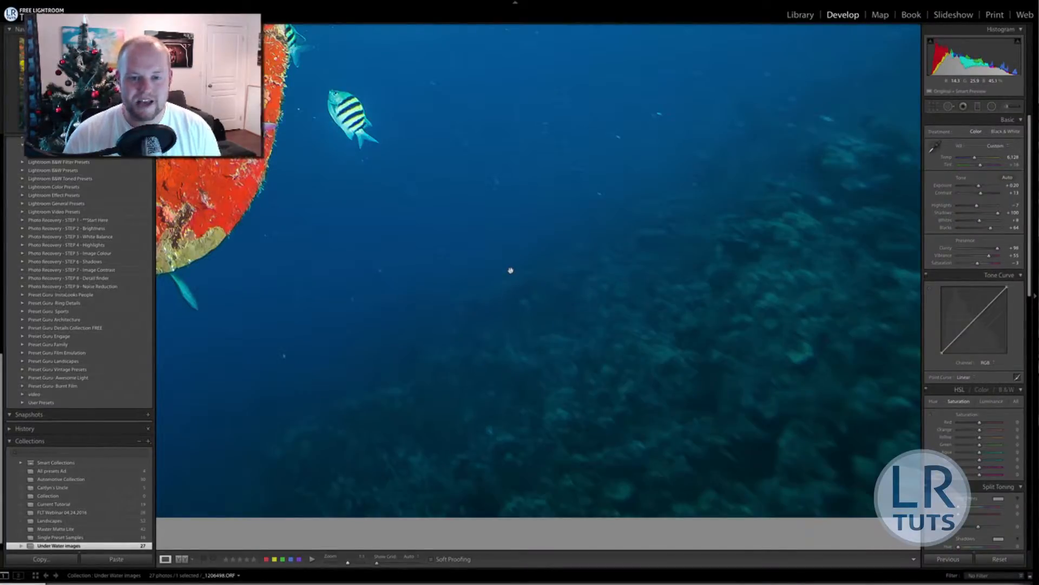
Compare the before and after versions of the yellow coral and red propeller at 1:1
{"action": "left_click", "coordinate": [511, 270]}
{"action": "left_click", "coordinate": [506, 195]}
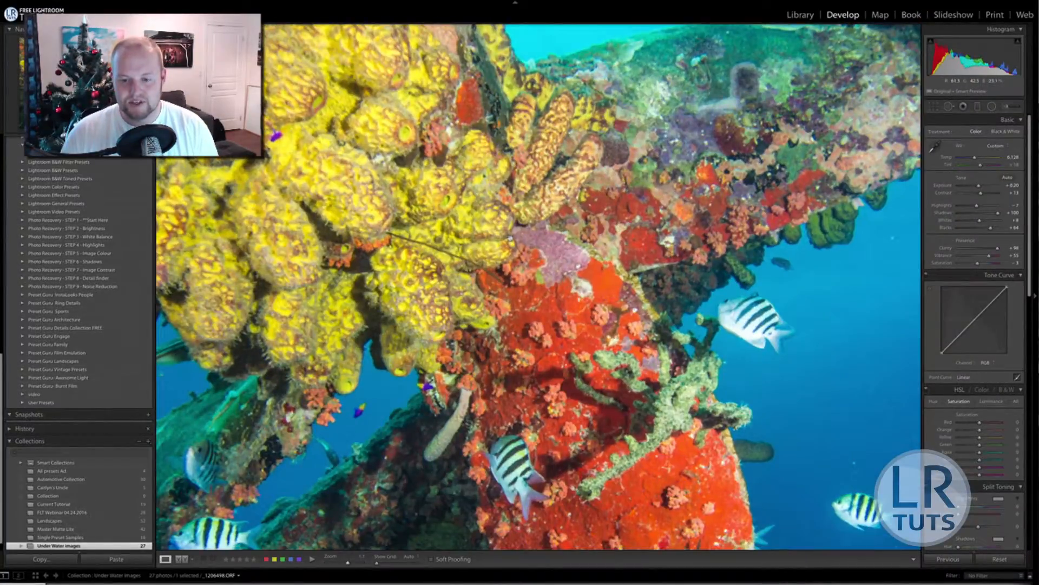
{"action": "key", "text": "backslash"}
{"action": "key", "text": "backslash"}
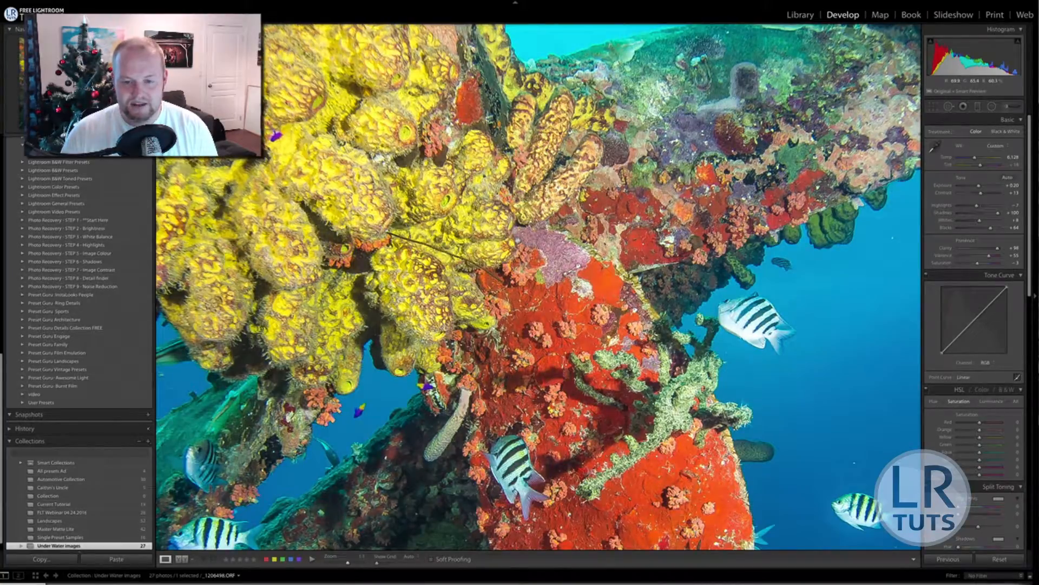
{"action": "key", "text": "backslash"}
{"action": "key", "text": "backslash"}
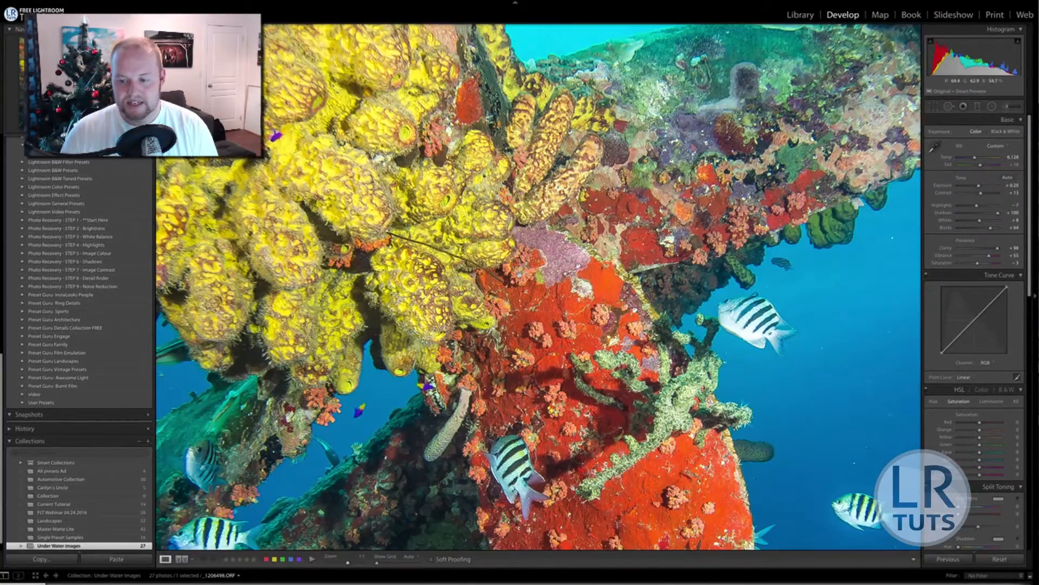
{"action": "left_click", "coordinate": [517, 273]}
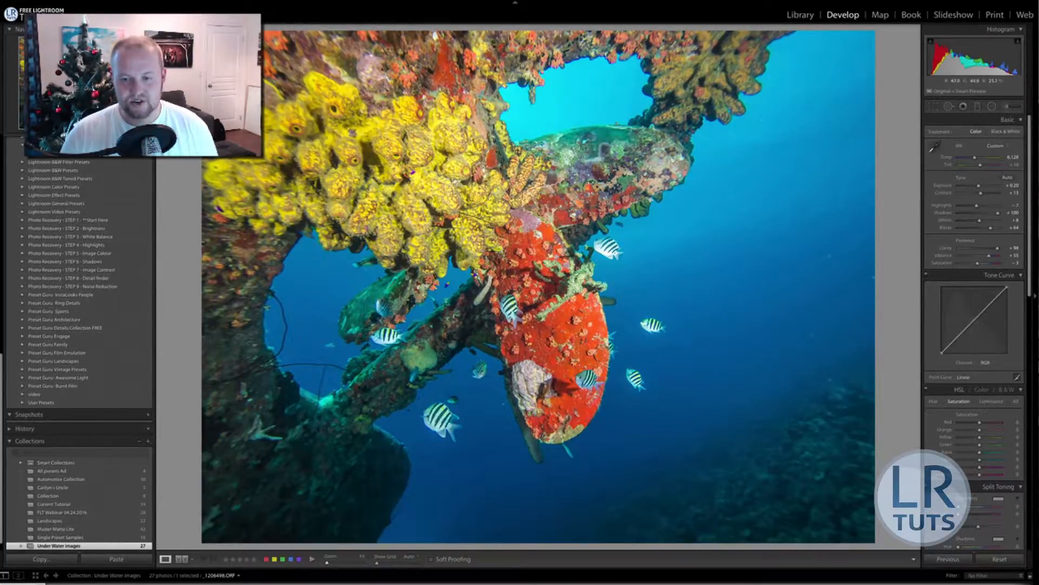
Crop the photo tightly around the yellow coral and red propeller, keeping the original aspect ratio
{"action": "key", "text": "r"}
{"action": "left_click_drag", "start_coordinate": [202, 31], "coordinate": [310, 113]}
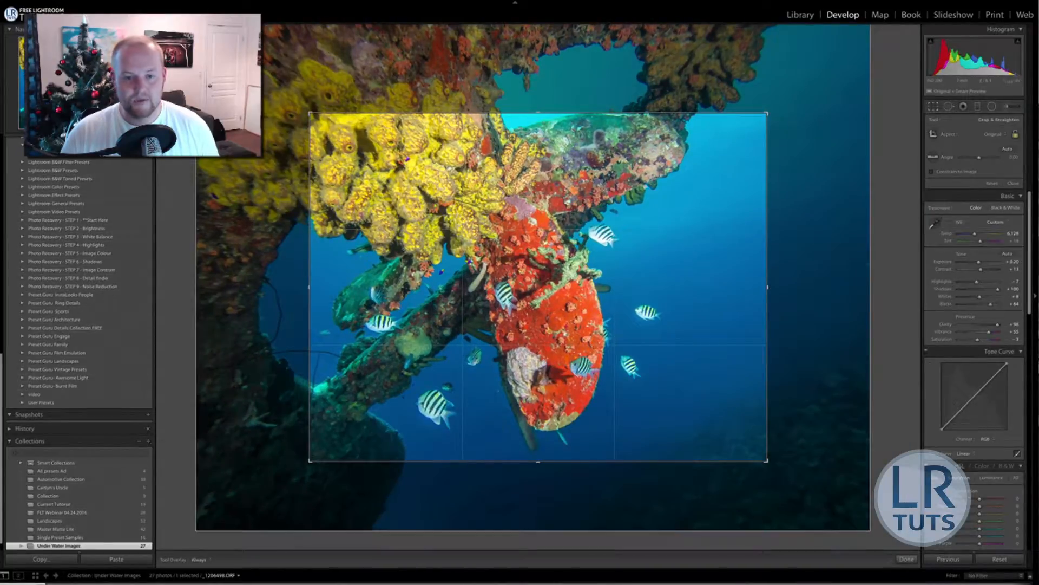
{"action": "left_click", "coordinate": [907, 558]}
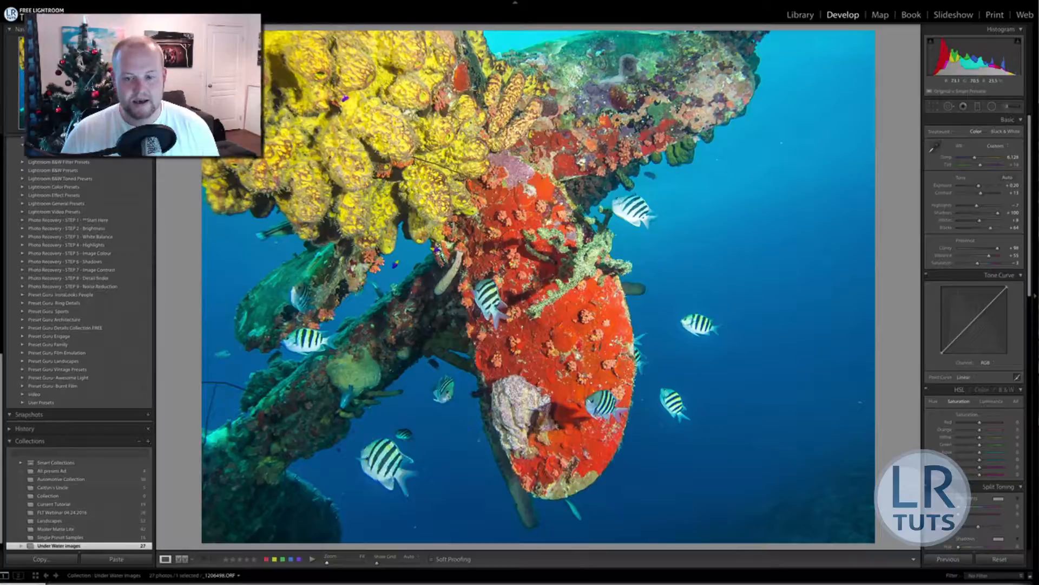
{"action": "left_click", "coordinate": [214, 208]}
{"action": "left_click", "coordinate": [214, 208]}
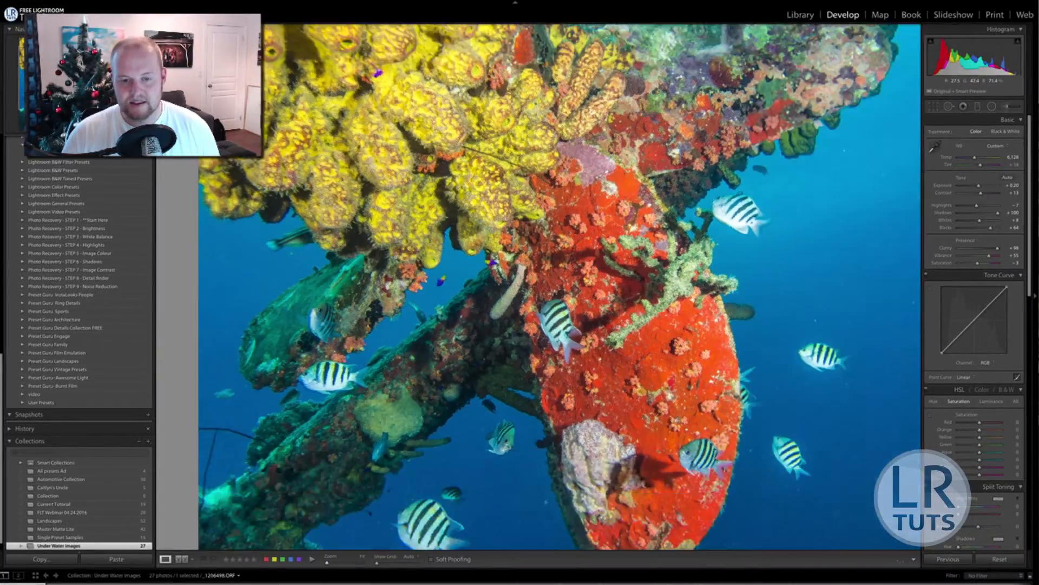
Set the crop to trim only a thin margin around the photo, keeping the original aspect ratio
{"action": "key", "text": "r"}
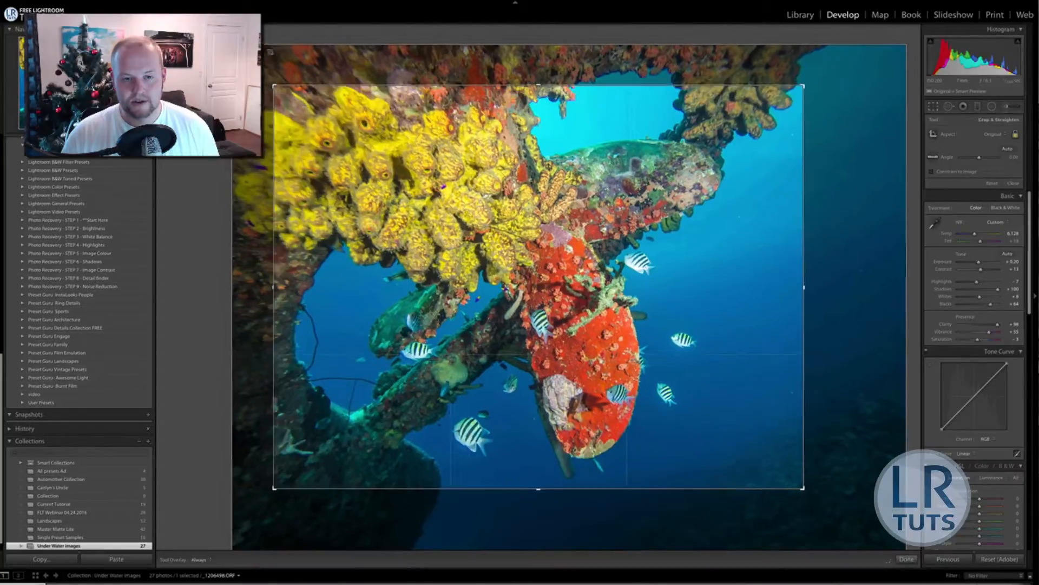
{"action": "left_click_drag", "start_coordinate": [804, 489], "coordinate": [849, 523]}
{"action": "left_click_drag", "start_coordinate": [787, 495], "coordinate": [797, 501]}
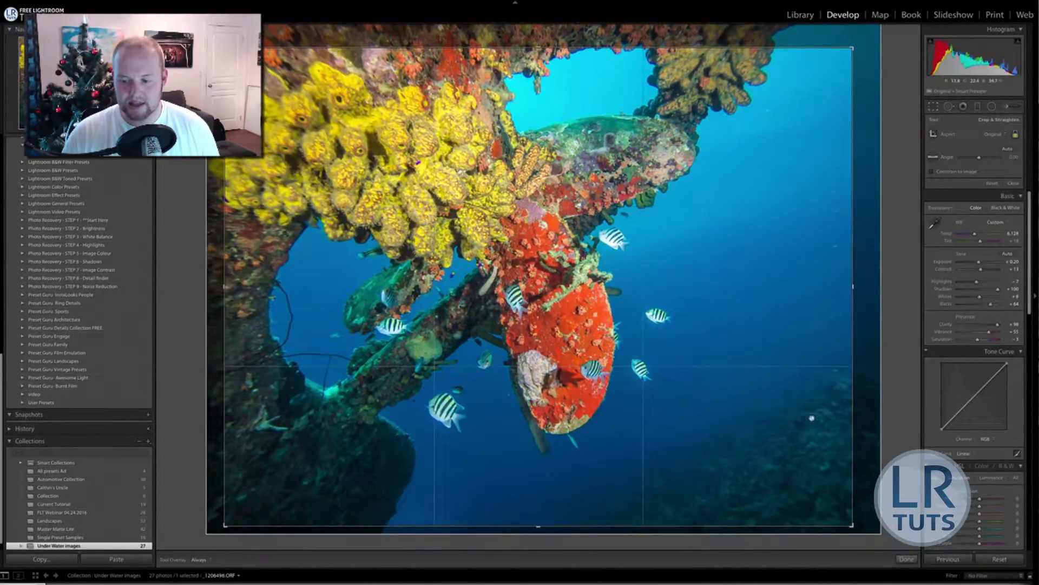
{"action": "left_click", "coordinate": [907, 559]}
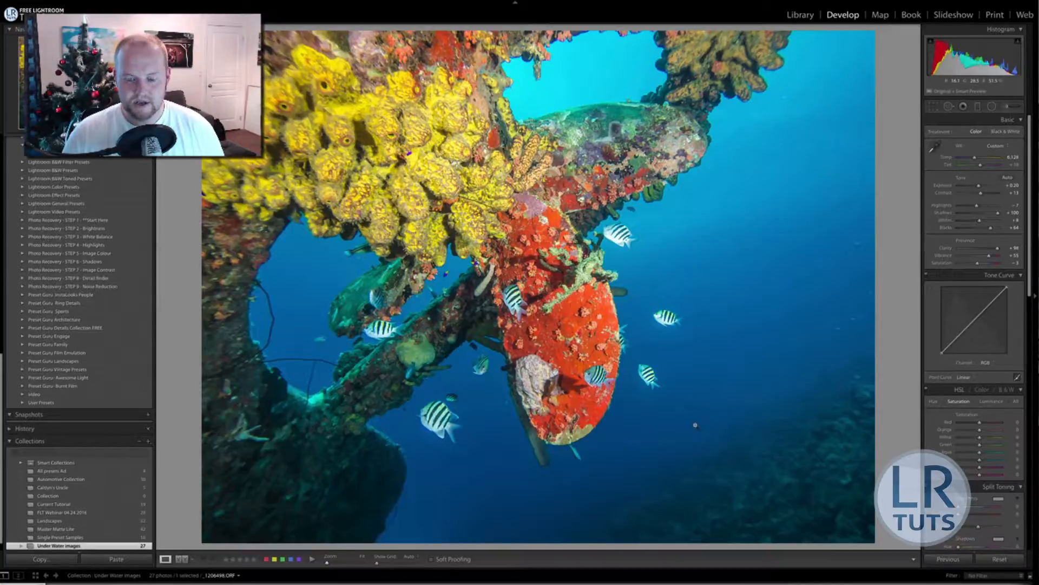
Compare the cropped photo before and after editing, and inspect it at 1:1 with the Detail adjustments switched off and on
{"action": "key", "text": "backslash"}
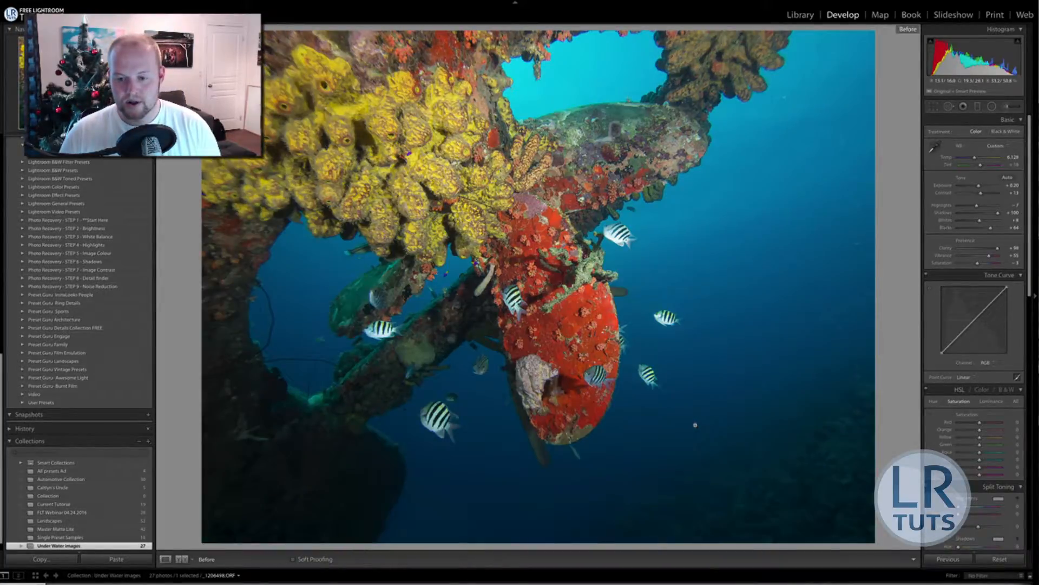
{"action": "key", "text": "backslash"}
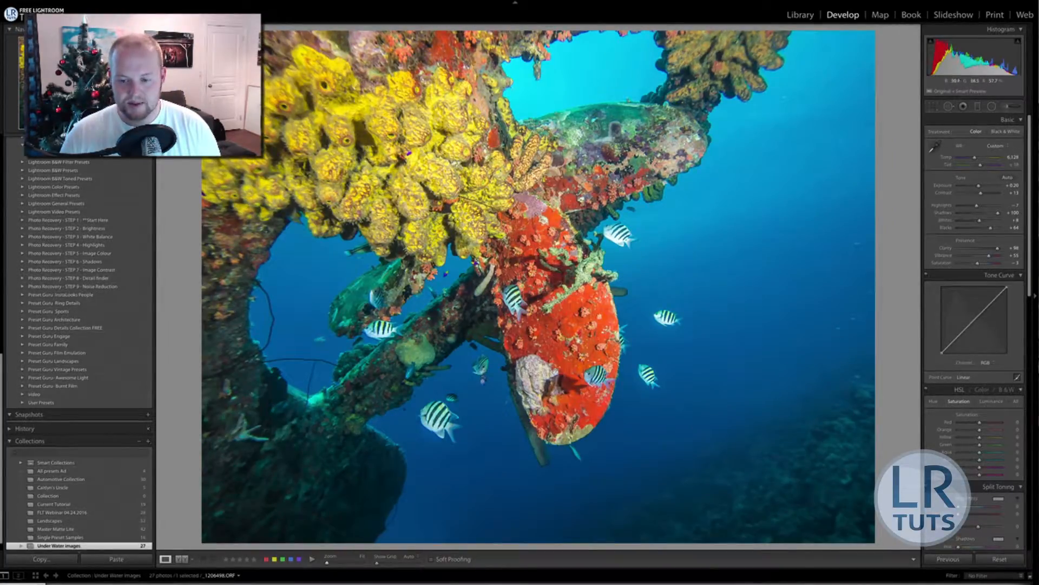
{"action": "left_click", "coordinate": [747, 320]}
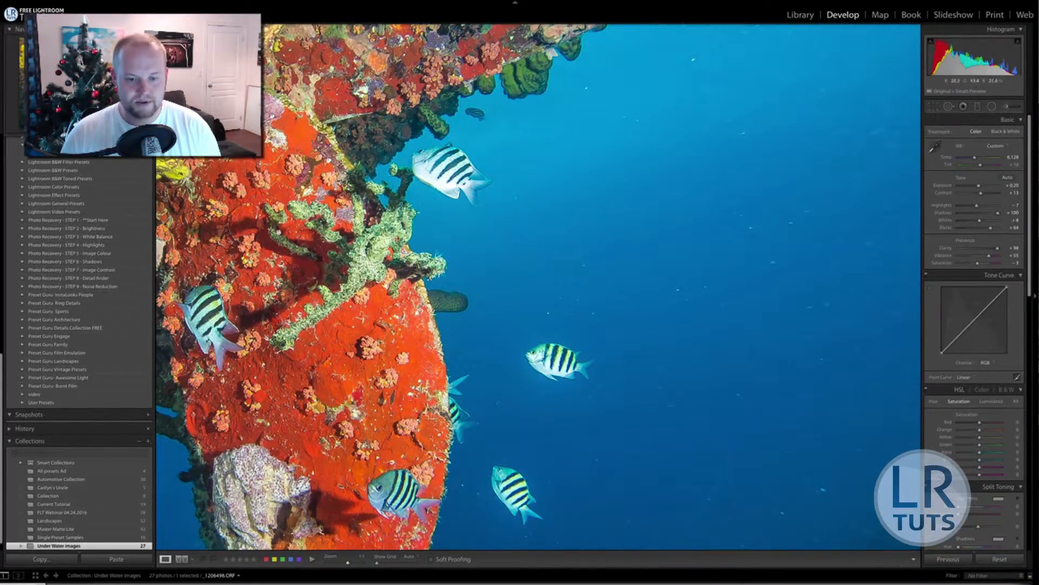
{"action": "scroll", "coordinate": [945, 281], "scroll_direction": "down", "scroll_amount": 3}
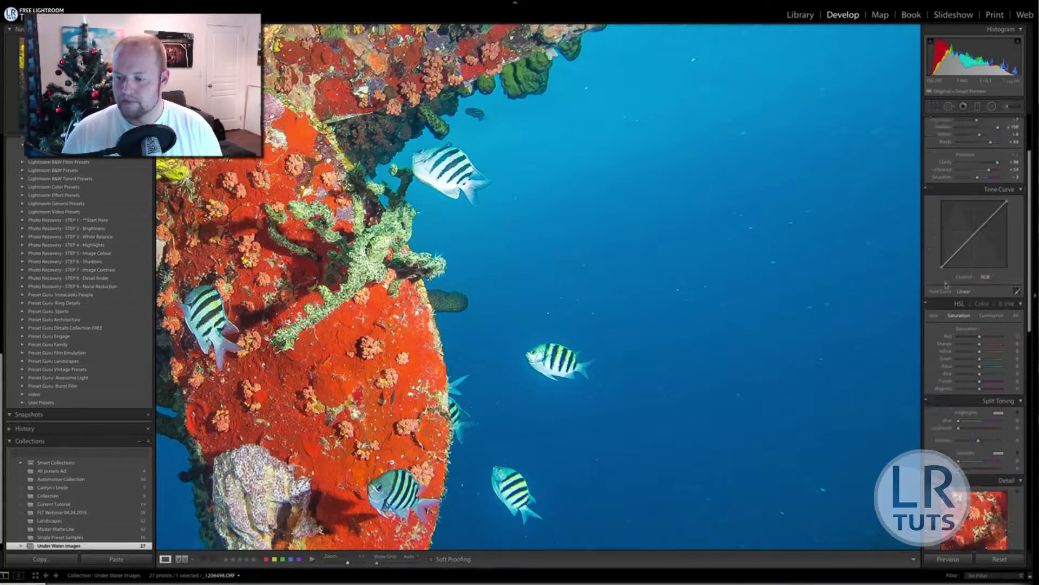
{"action": "scroll", "coordinate": [946, 285], "scroll_direction": "down", "scroll_amount": 5}
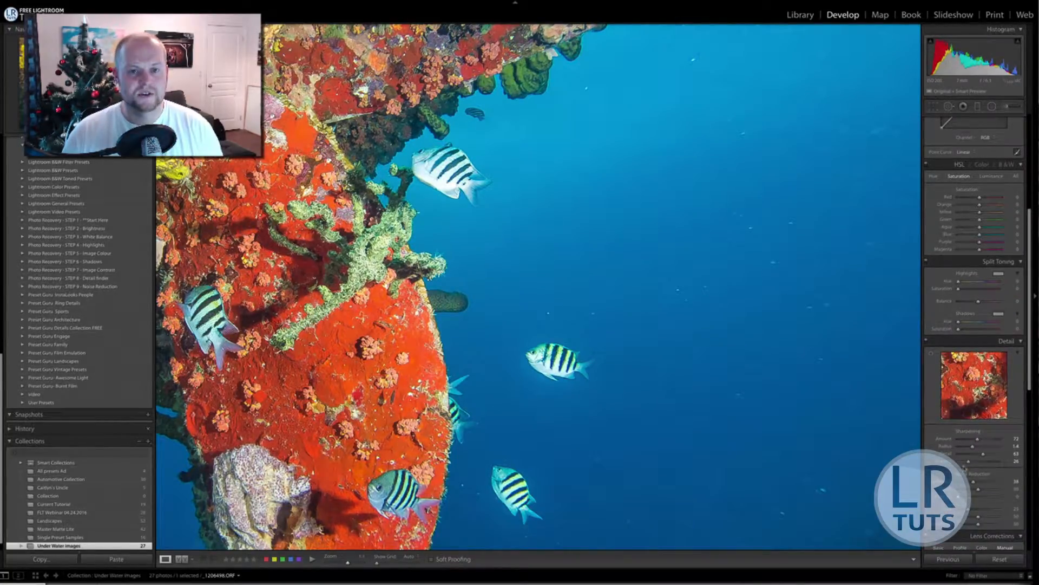
{"action": "left_click", "coordinate": [926, 343]}
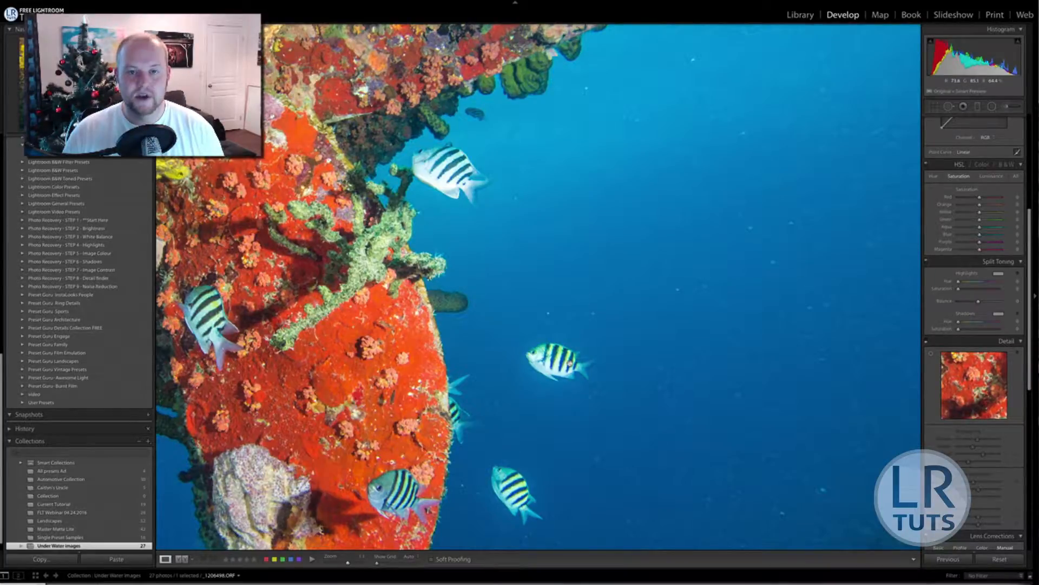
{"action": "left_click", "coordinate": [927, 344]}
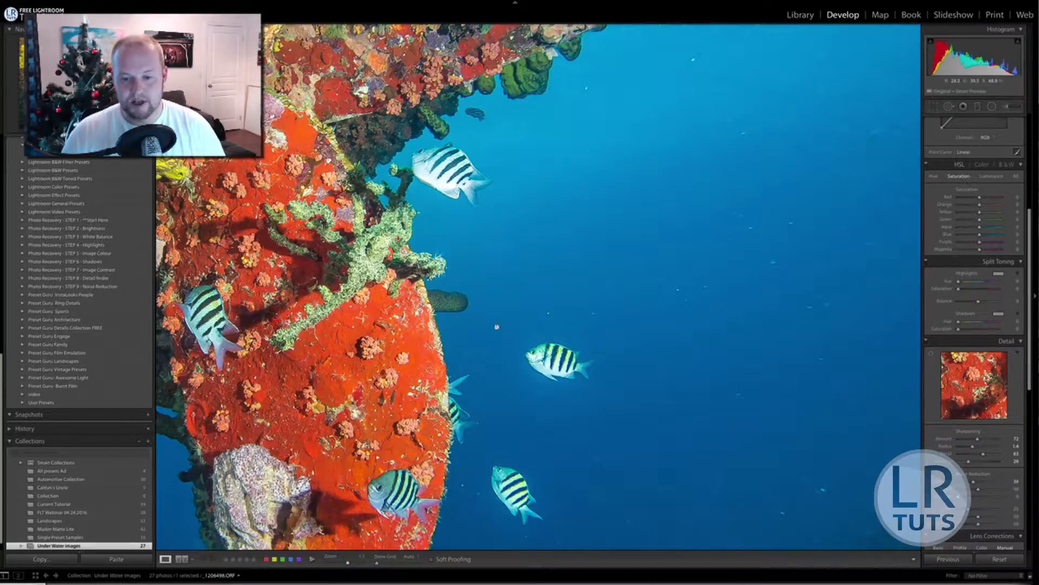
{"action": "left_click", "coordinate": [478, 313]}
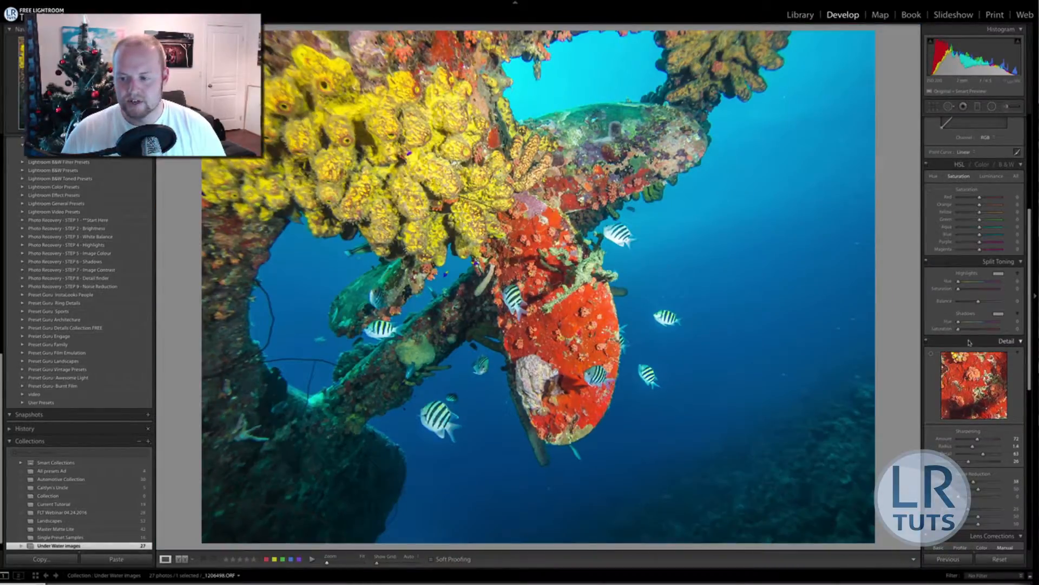
Raise the Blue saturation to +40 in the HSL adjustments, checking the water at 1:1
{"action": "scroll", "coordinate": [956, 327], "scroll_direction": "up", "scroll_amount": 1}
{"action": "mouse_move", "coordinate": [979, 243]}
{"action": "left_mouse_down"}
{"action": "mouse_move", "coordinate": [1009, 247]}
{"action": "mouse_move", "coordinate": [995, 247]}
{"action": "left_mouse_up"}
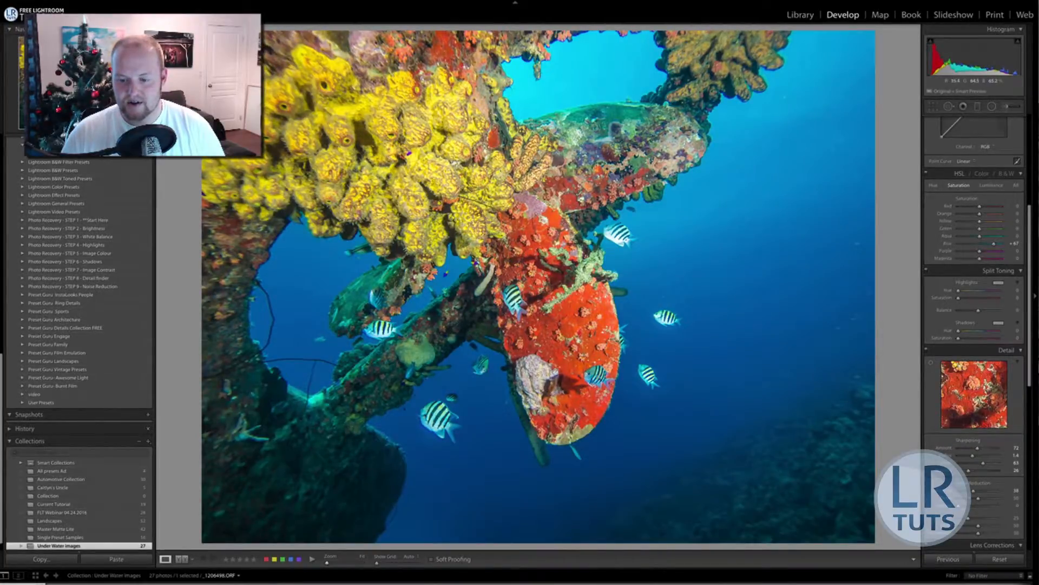
{"action": "key", "text": "z"}
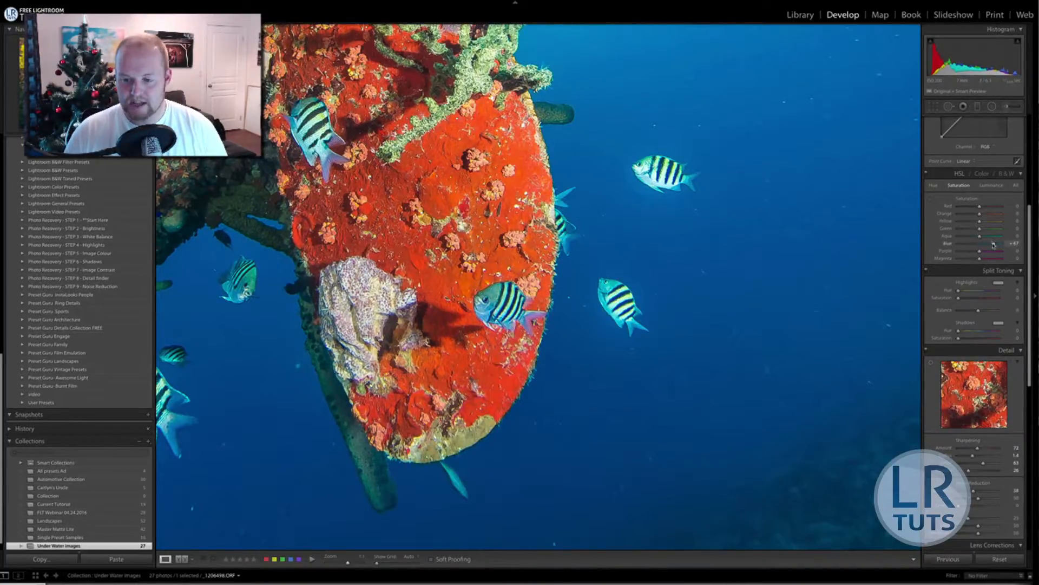
{"action": "mouse_move", "coordinate": [993, 245]}
{"action": "left_mouse_down"}
{"action": "mouse_move", "coordinate": [979, 246]}
{"action": "mouse_move", "coordinate": [995, 245]}
{"action": "mouse_move", "coordinate": [987, 250]}
{"action": "left_mouse_up"}
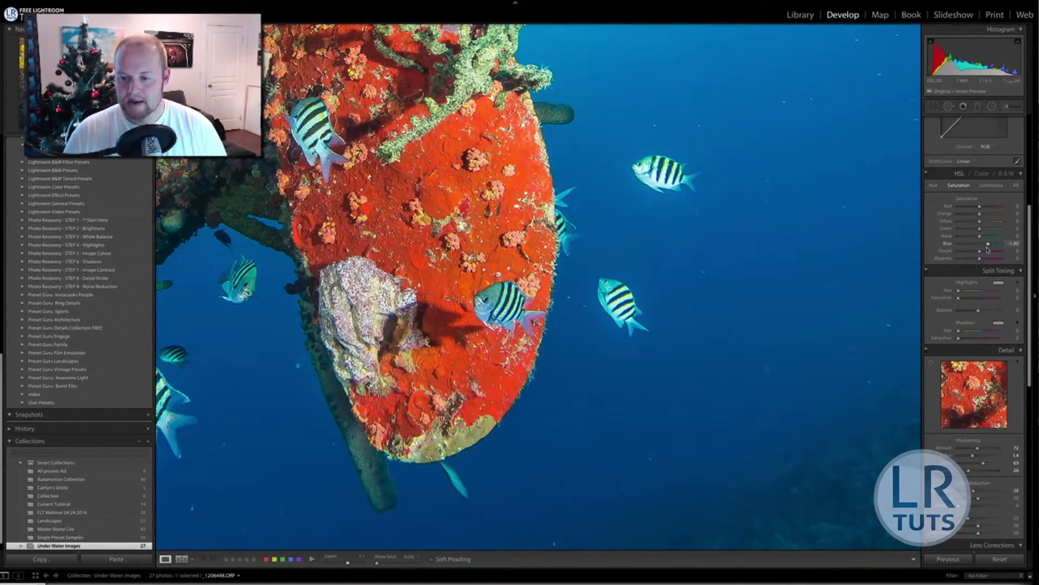
Paint over the coral with a reset adjustment brush set to Sharpness 32, Contrast 40 and increased Clarity
{"action": "left_click", "coordinate": [661, 264]}
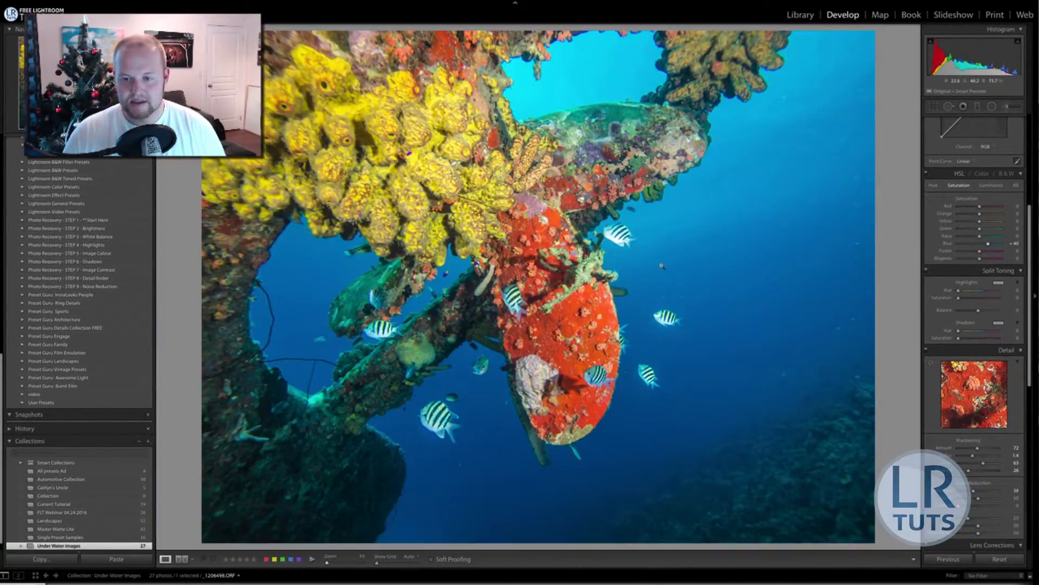
{"action": "left_click", "coordinate": [1006, 107]}
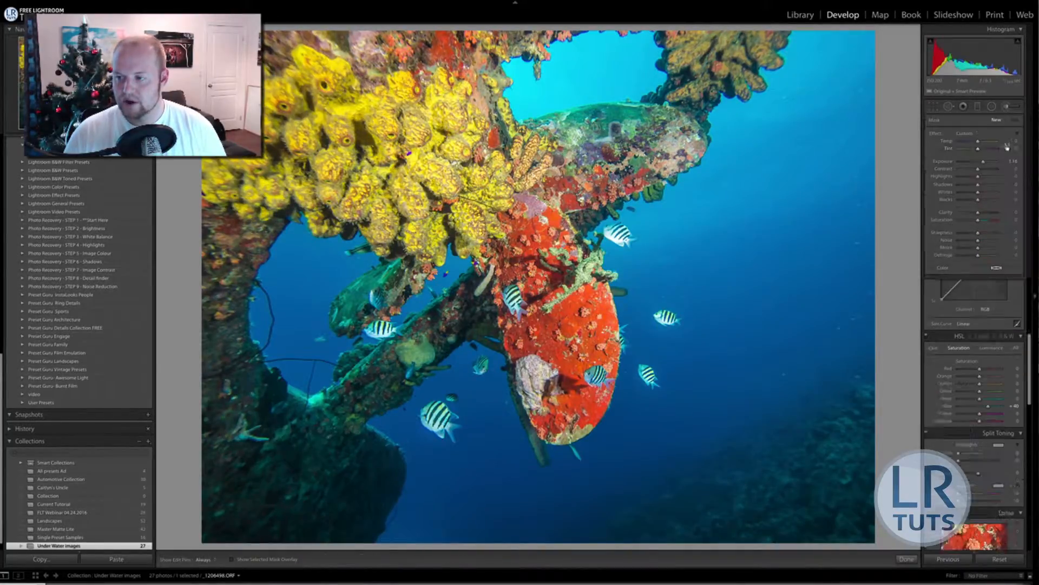
{"action": "double_click", "coordinate": [936, 135]}
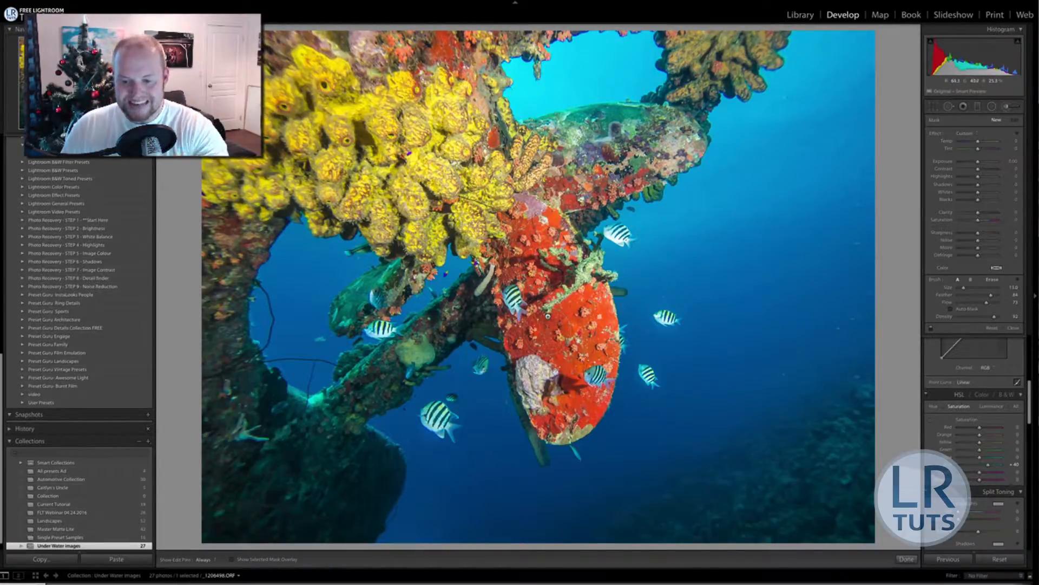
{"action": "left_click_drag", "start_coordinate": [978, 213], "coordinate": [984, 233]}
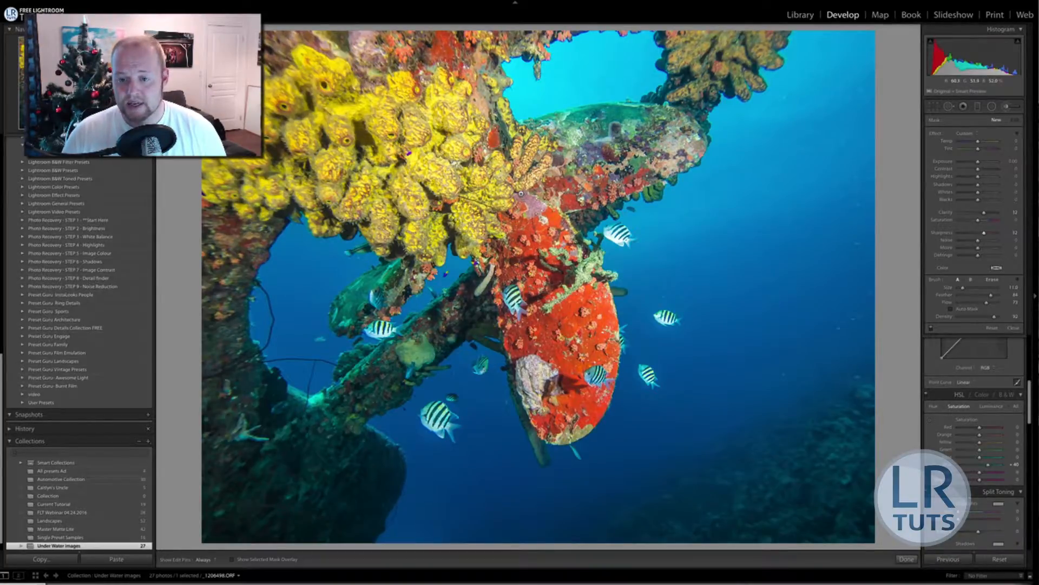
{"action": "key", "text": "h"}
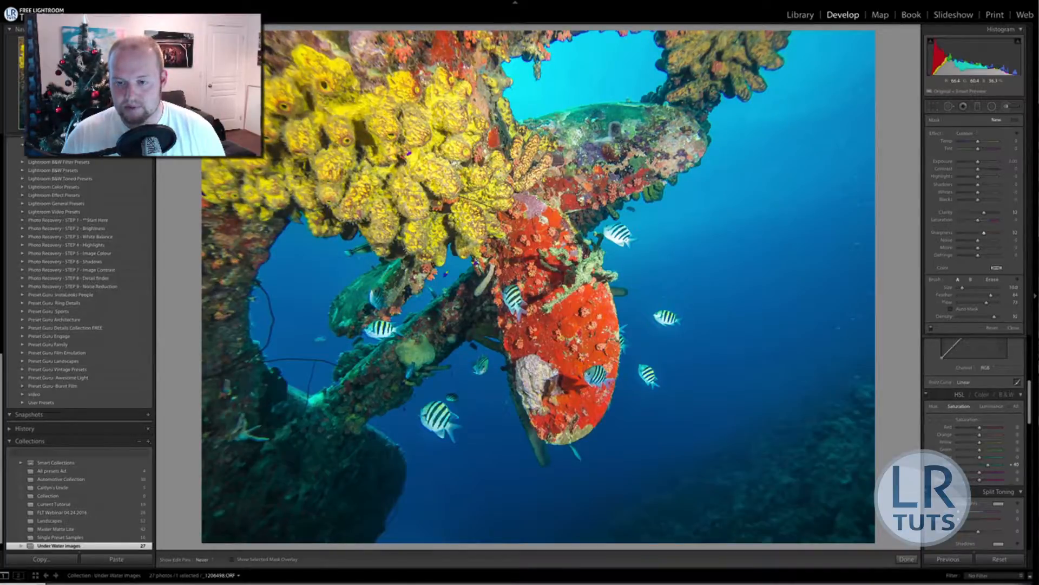
{"action": "key", "text": "h"}
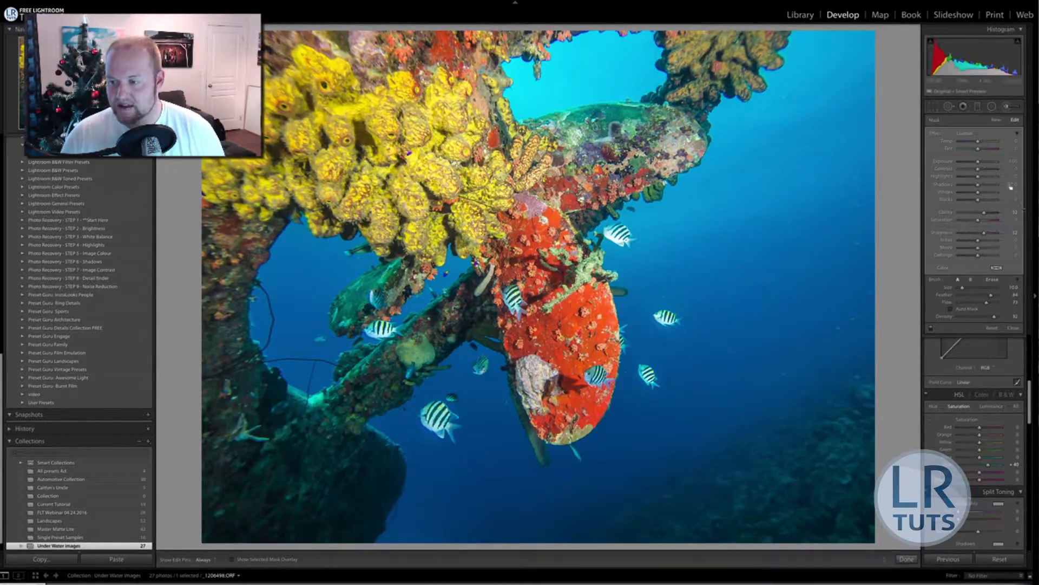
{"action": "left_click_drag", "start_coordinate": [978, 169], "coordinate": [985, 169]}
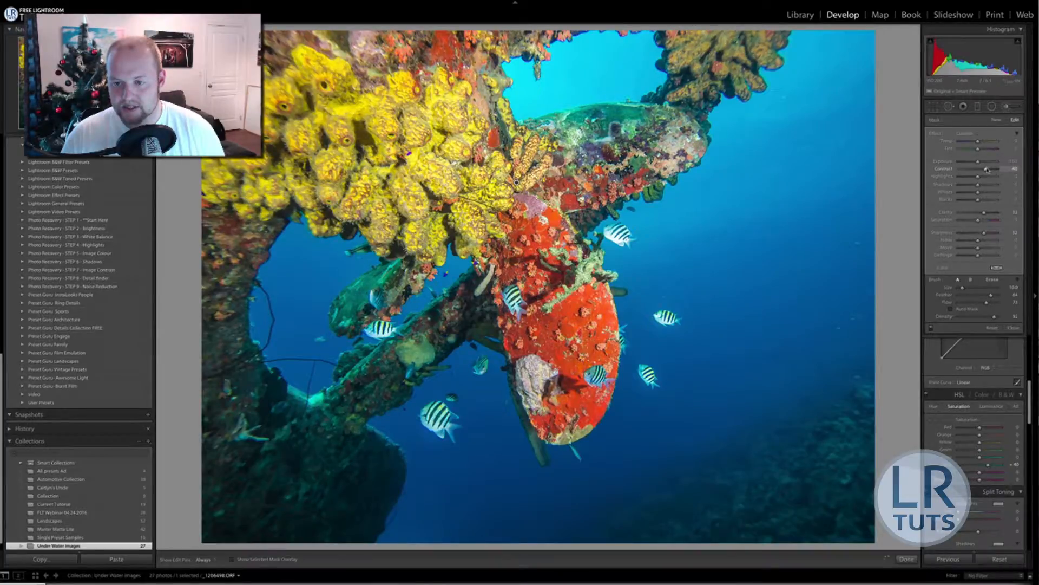
{"action": "left_click_drag", "start_coordinate": [983, 213], "coordinate": [992, 214]}
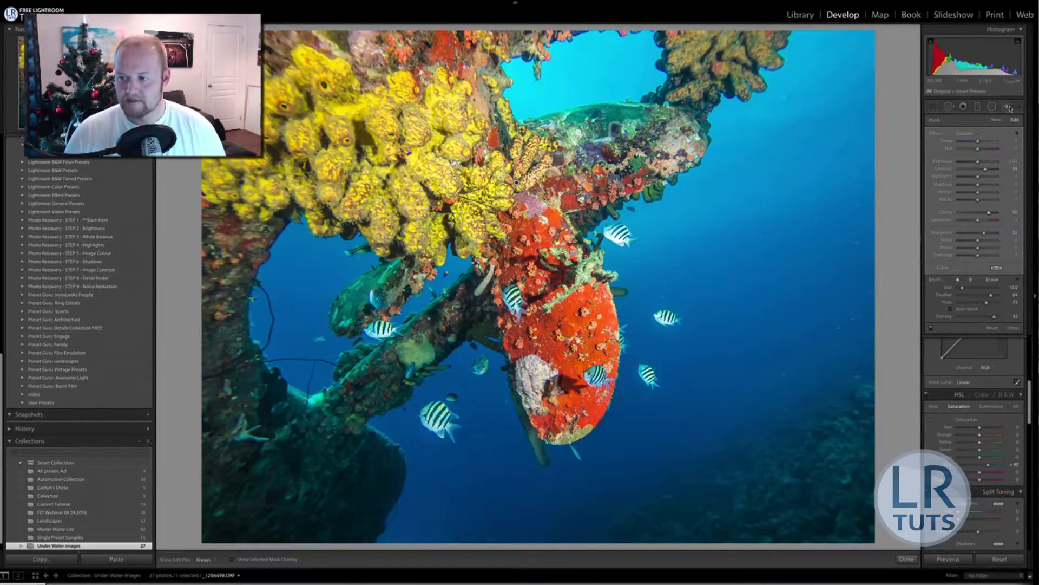
Paint a new, reset adjustment brush mask over the dim reef in the photo's lower right and raise its Clarity to 100
{"action": "left_click", "coordinate": [997, 119]}
{"action": "double_click", "coordinate": [935, 134]}
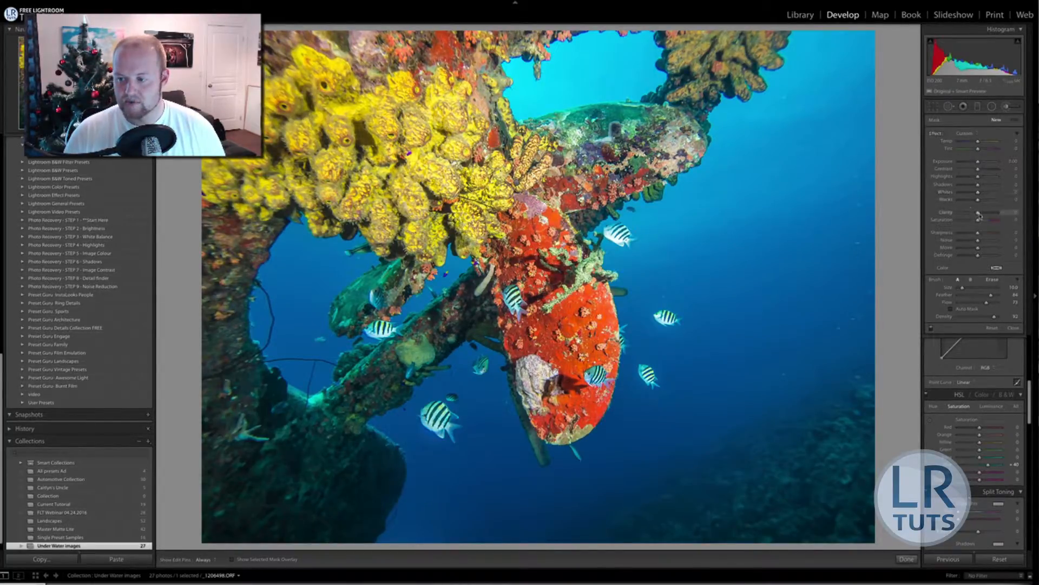
{"action": "left_click_drag", "start_coordinate": [979, 213], "coordinate": [986, 212]}
{"action": "key", "text": "h"}
{"action": "key", "text": "bracketright"}
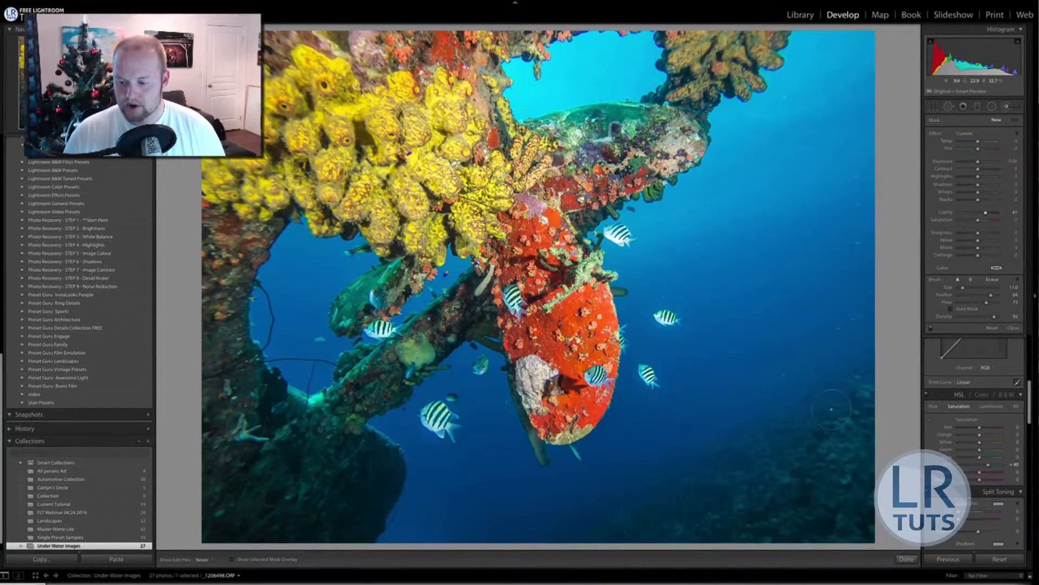
{"action": "left_click_drag", "start_coordinate": [831, 409], "coordinate": [851, 428]}
{"action": "left_click_drag", "start_coordinate": [986, 216], "coordinate": [997, 214]}
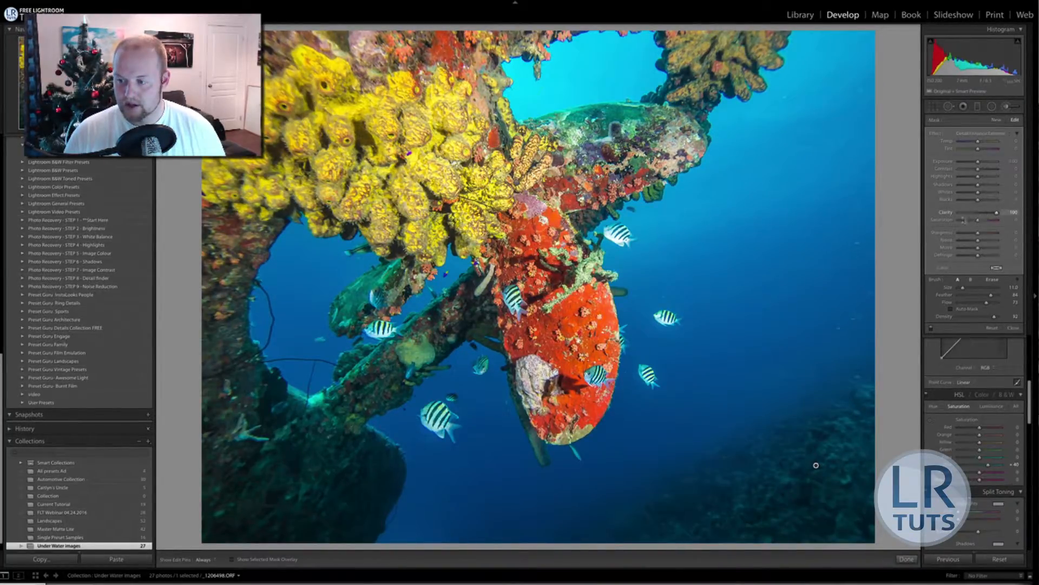
Set the reef brush's Whites to 64 and extend its mask over the dark wreck in the photo's lower left
{"action": "key", "text": "h"}
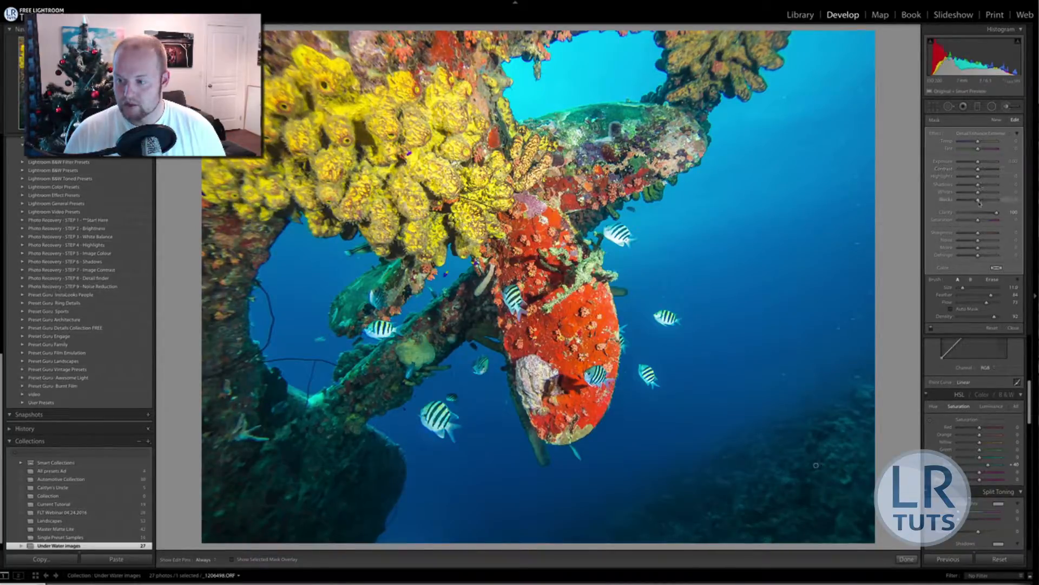
{"action": "left_click_drag", "start_coordinate": [977, 192], "coordinate": [990, 193]}
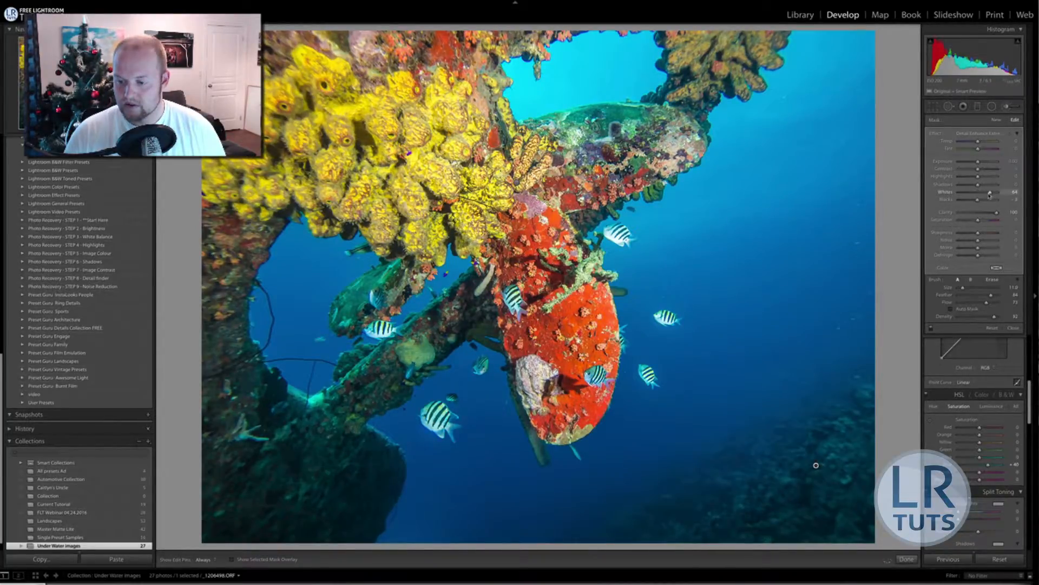
{"action": "mouse_move", "coordinate": [292, 490]}
{"action": "left_mouse_down"}
{"action": "mouse_move", "coordinate": [348, 482]}
{"action": "mouse_move", "coordinate": [295, 507]}
{"action": "mouse_move", "coordinate": [325, 488]}
{"action": "mouse_move", "coordinate": [251, 480]}
{"action": "mouse_move", "coordinate": [433, 314]}
{"action": "mouse_move", "coordinate": [373, 357]}
{"action": "mouse_move", "coordinate": [392, 511]}
{"action": "left_mouse_up"}
{"action": "key", "text": "h"}
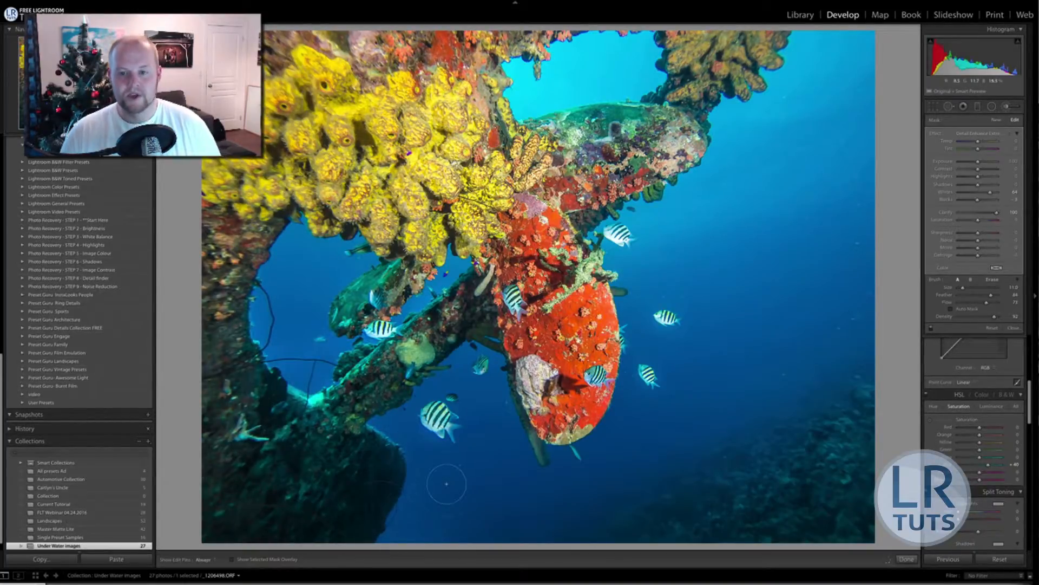
Compare the photo before and after editing, then close the adjustment brush and show both versions side by side
{"action": "key", "text": "backslash"}
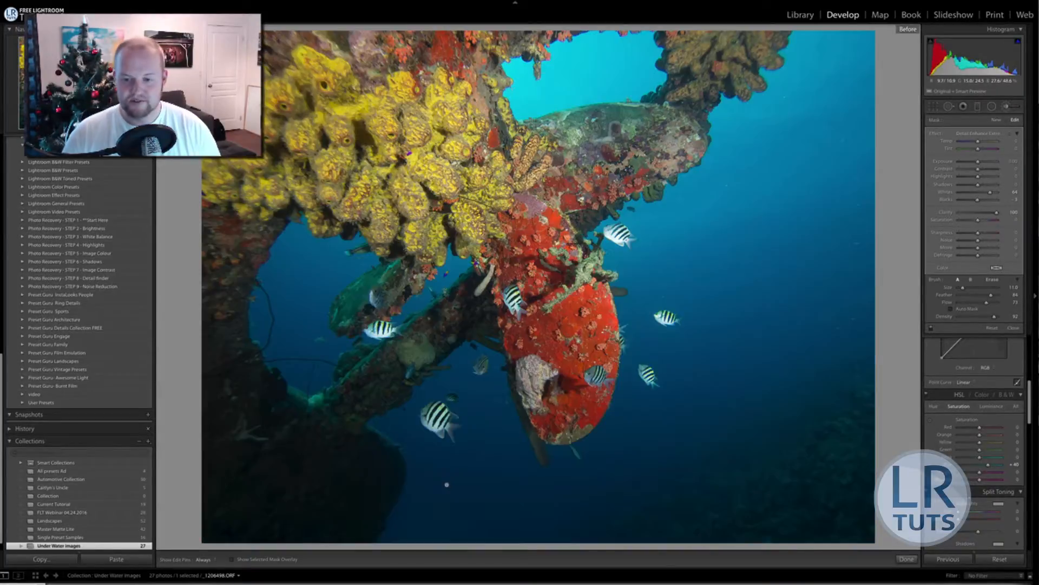
{"action": "key", "text": "backslash"}
{"action": "key", "text": "backslash"}
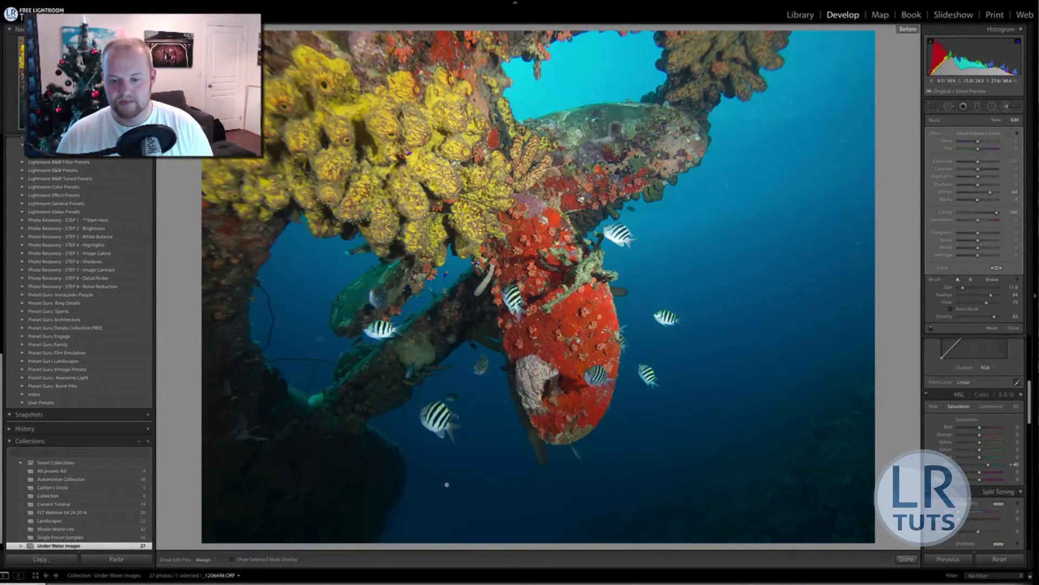
{"action": "key", "text": "backslash"}
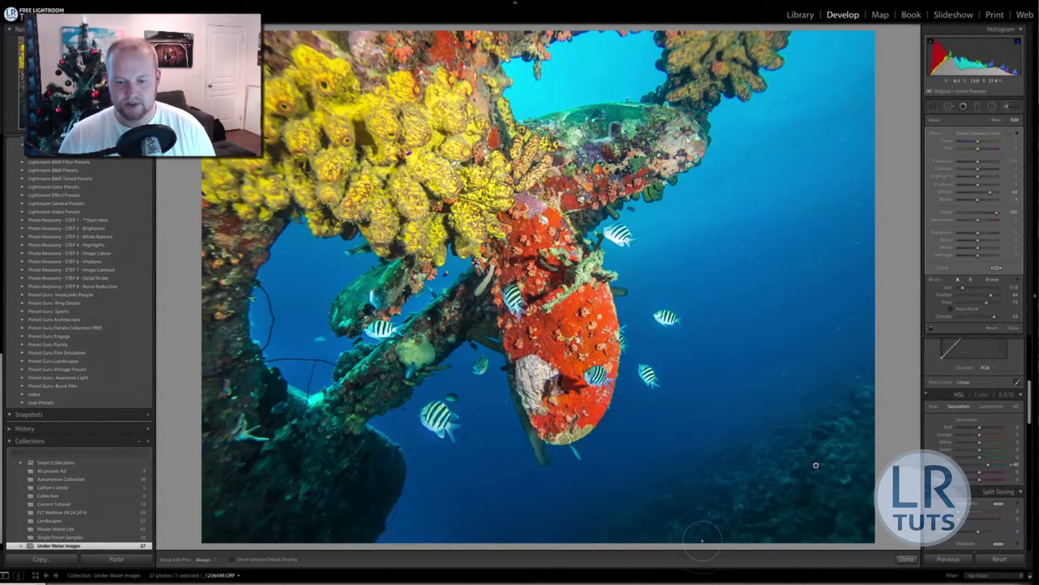
{"action": "key", "text": "backslash"}
{"action": "key", "text": "backslash"}
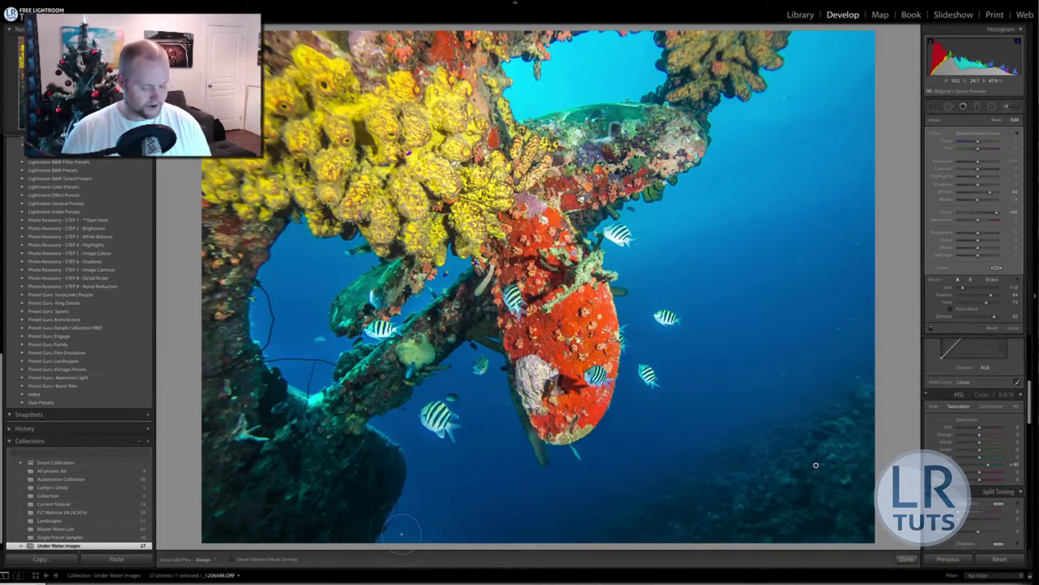
{"action": "key", "text": "t"}
{"action": "key", "text": "t"}
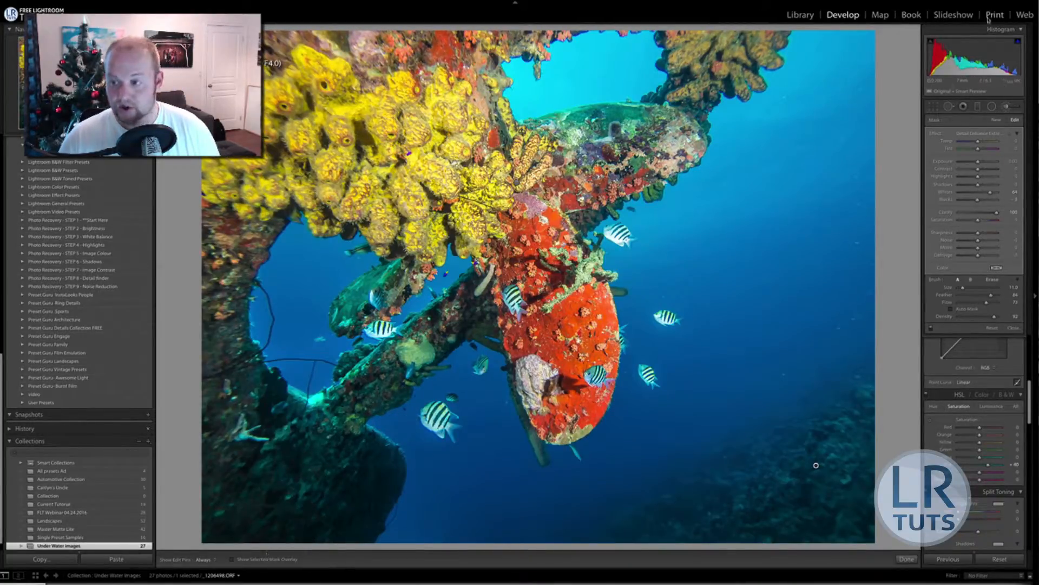
{"action": "left_click", "coordinate": [1013, 327]}
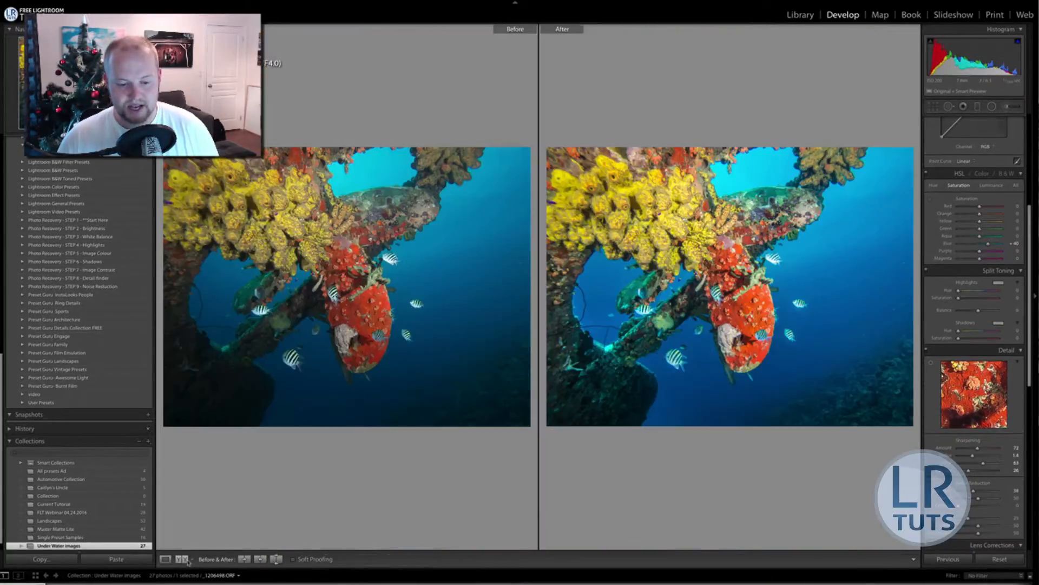
{"action": "left_click", "coordinate": [181, 559]}
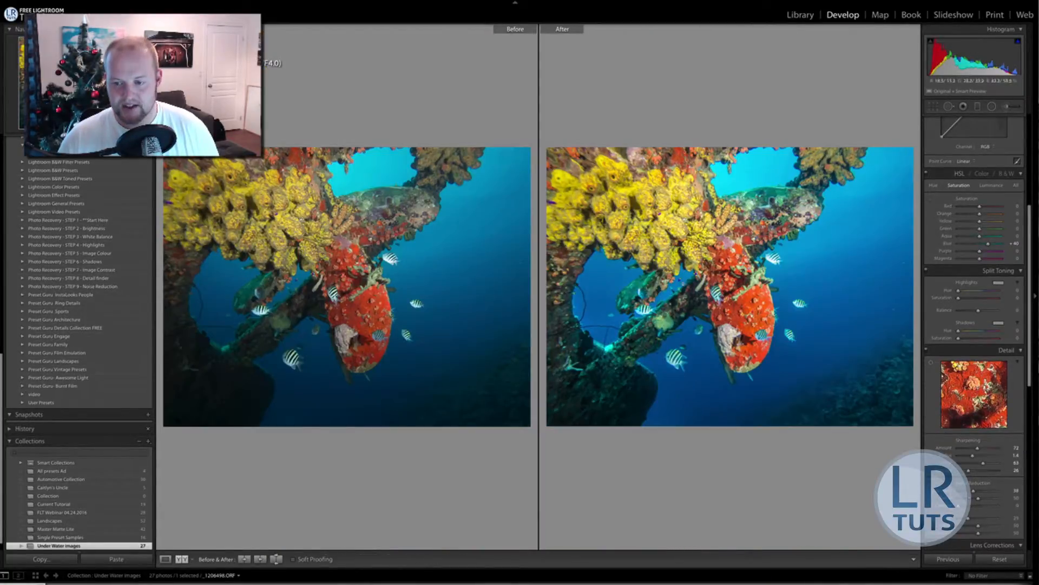